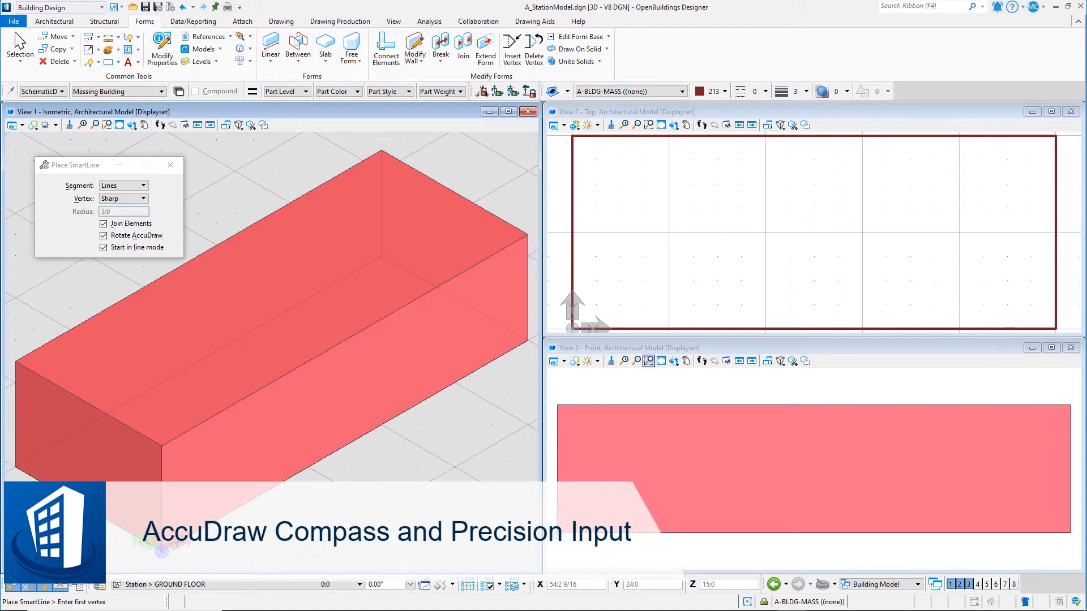
Abandon the unfinished line and turn on the Grid lock.
{"action": "left_click", "coordinate": [161, 550]}
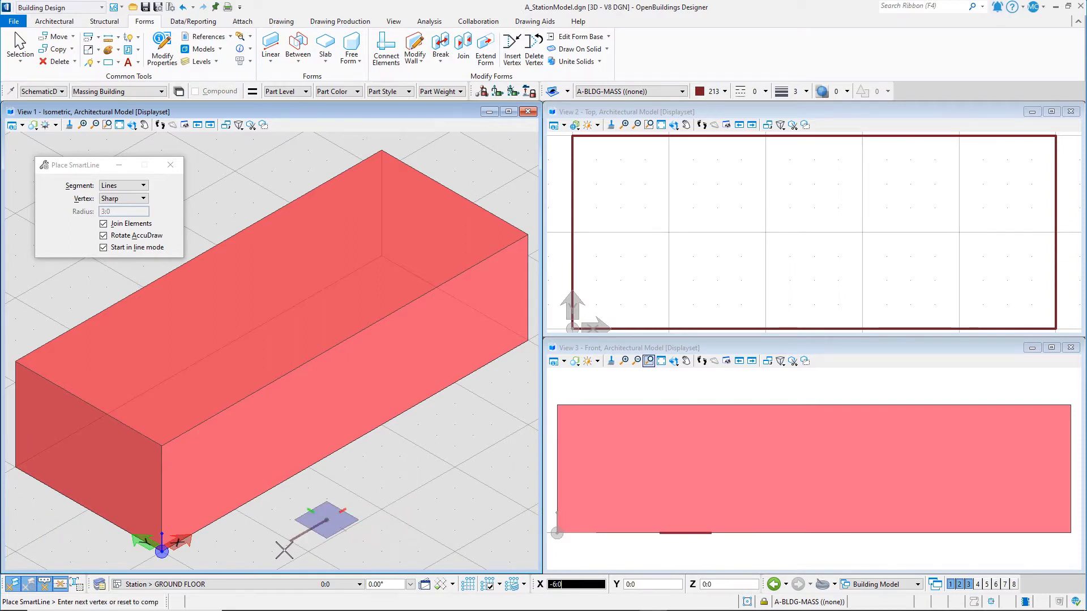
{"action": "type", "text": "36"}
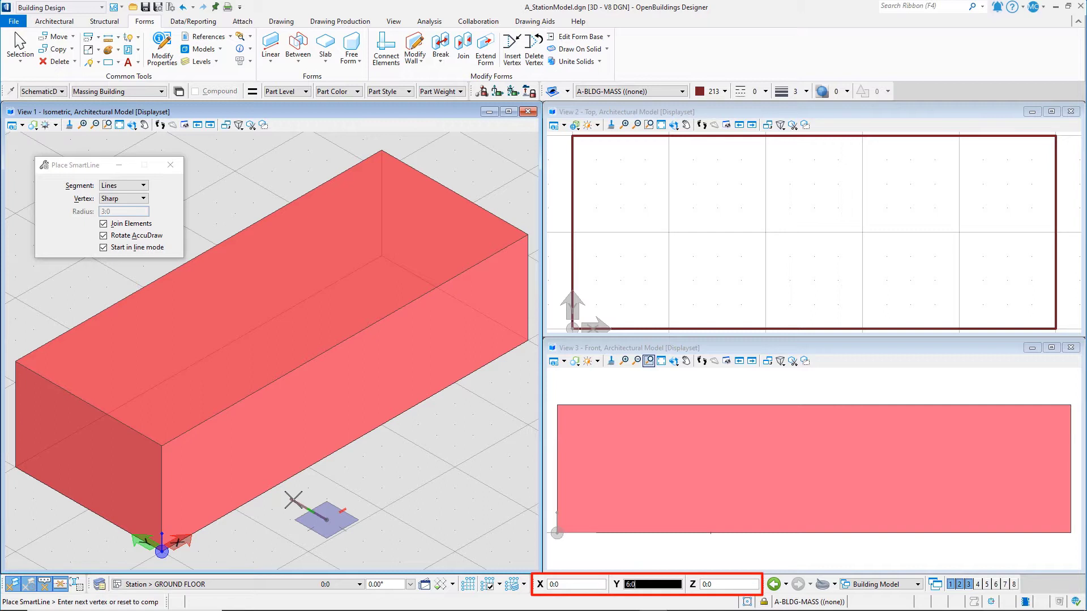
{"action": "key", "text": "Return"}
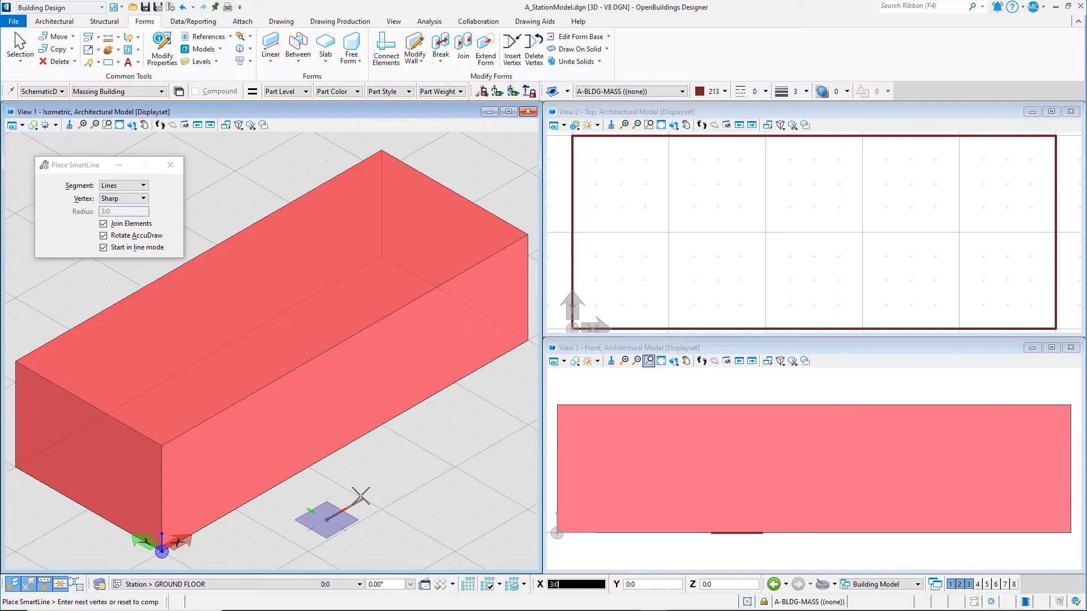
{"action": "right_click", "coordinate": [371, 497]}
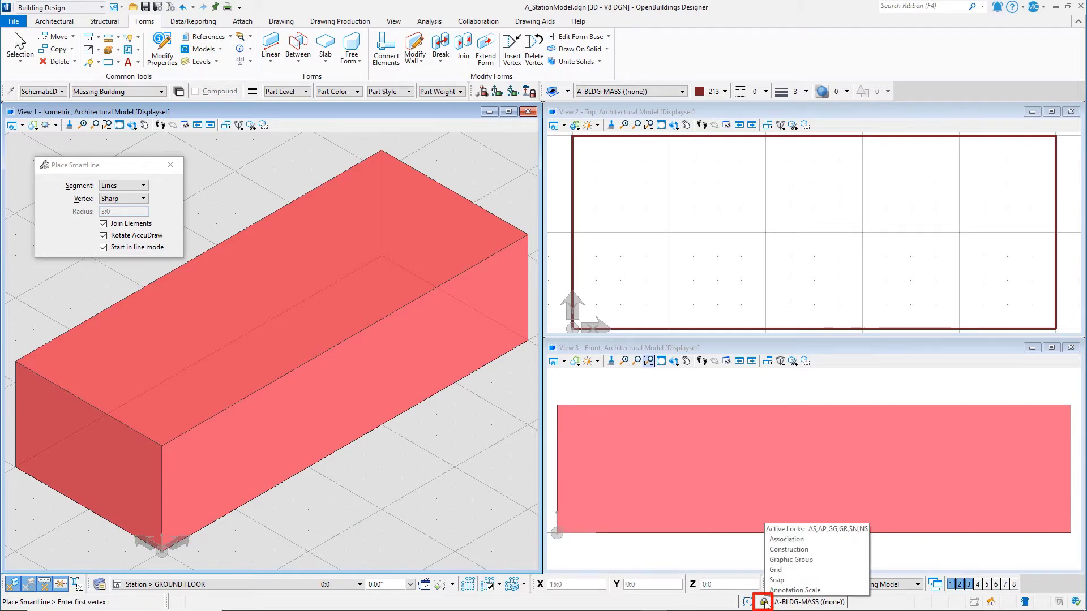
{"action": "left_click", "coordinate": [764, 602]}
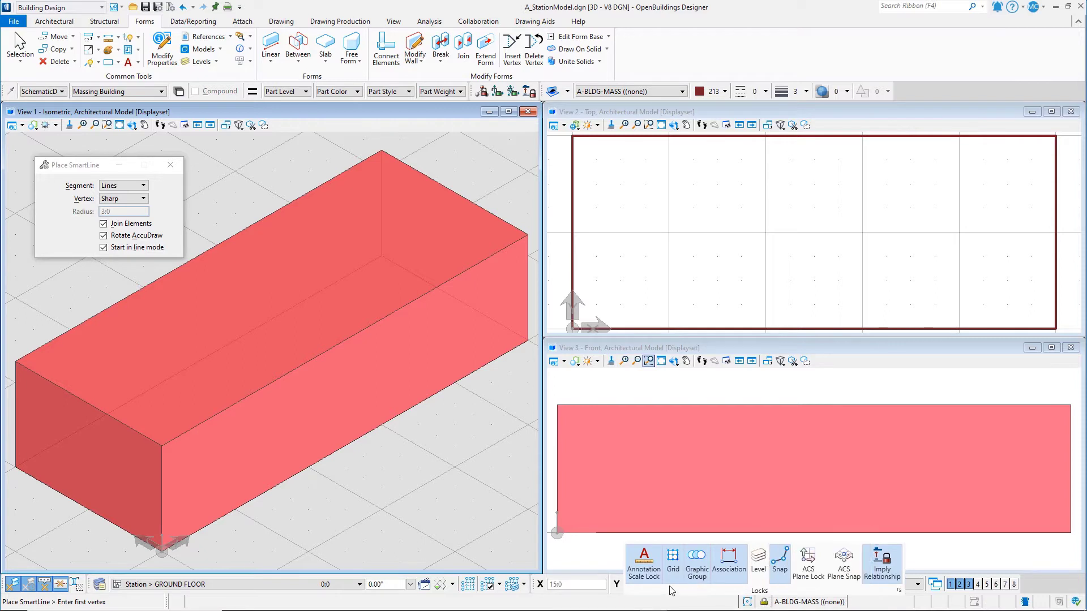
{"action": "left_click", "coordinate": [673, 569]}
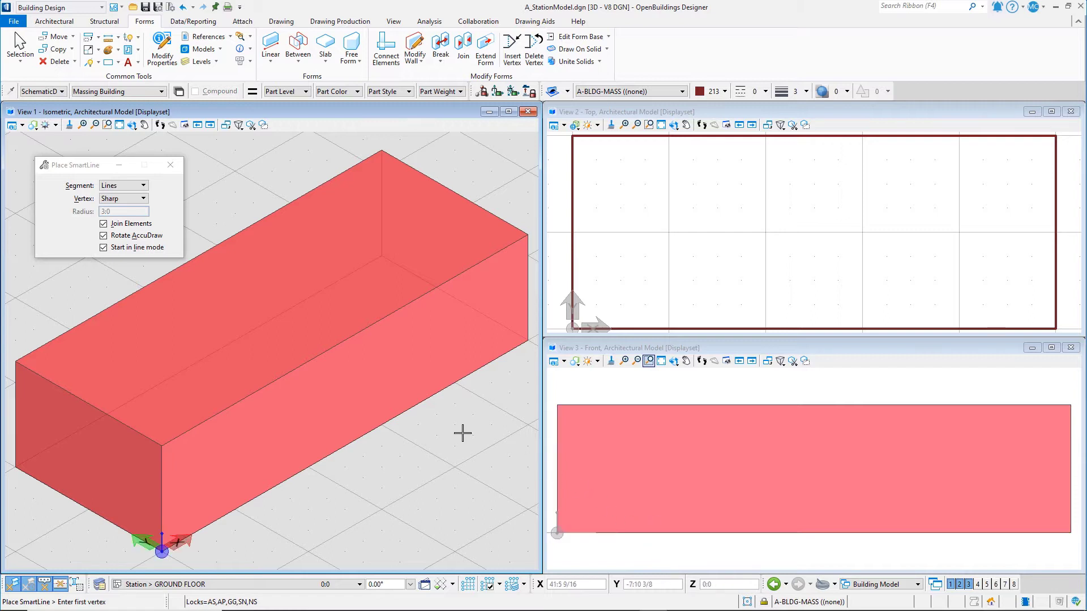
Turn off grid display for View 1 and View 2 in View Attributes.
{"action": "key", "text": "ctrl+b"}
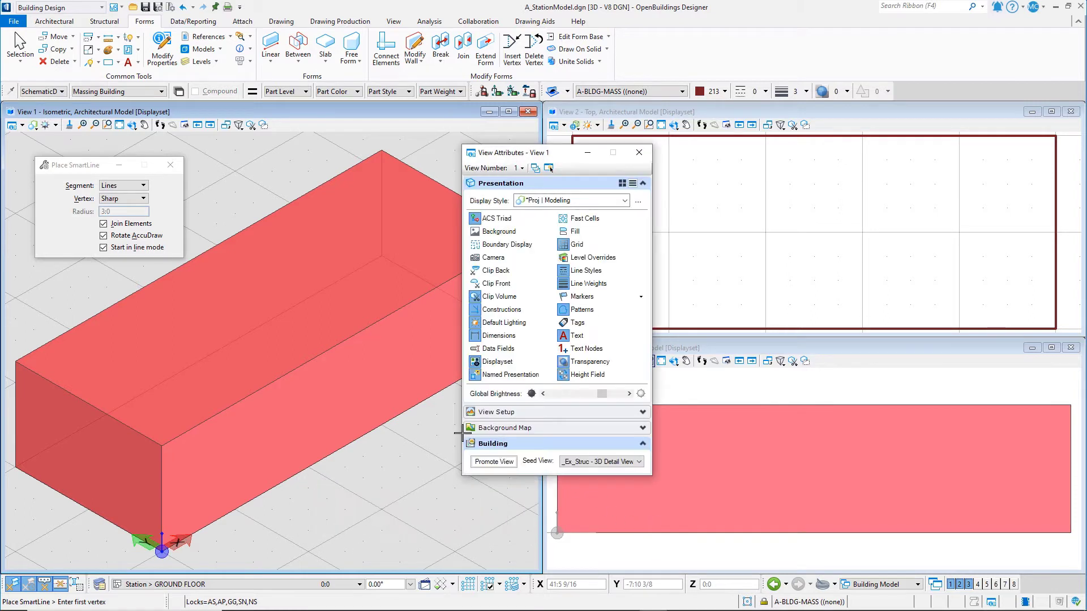
{"action": "left_click", "coordinate": [590, 247]}
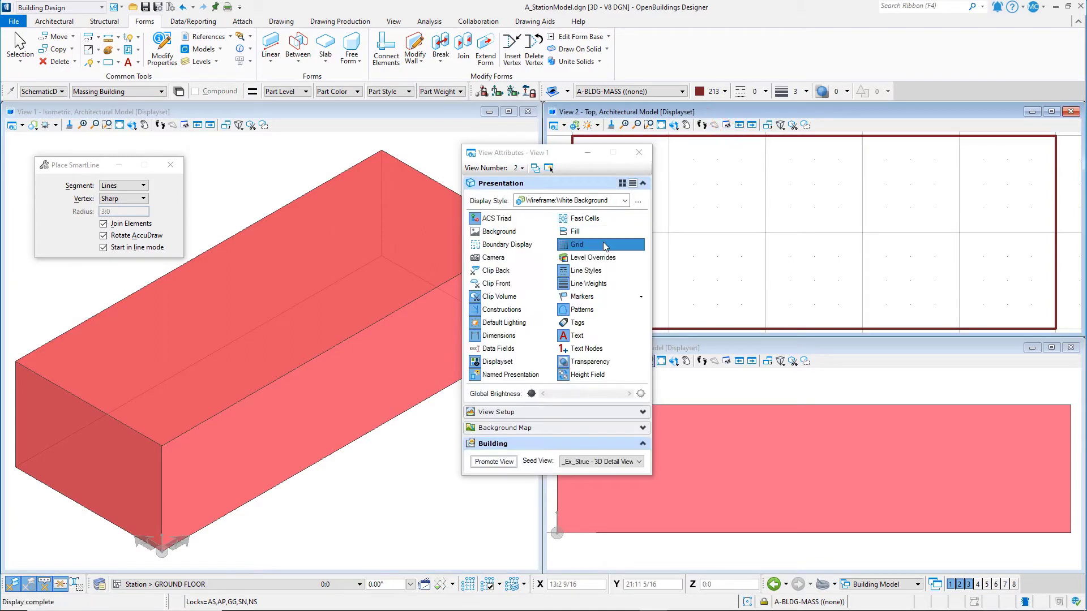
{"action": "left_click", "coordinate": [604, 246]}
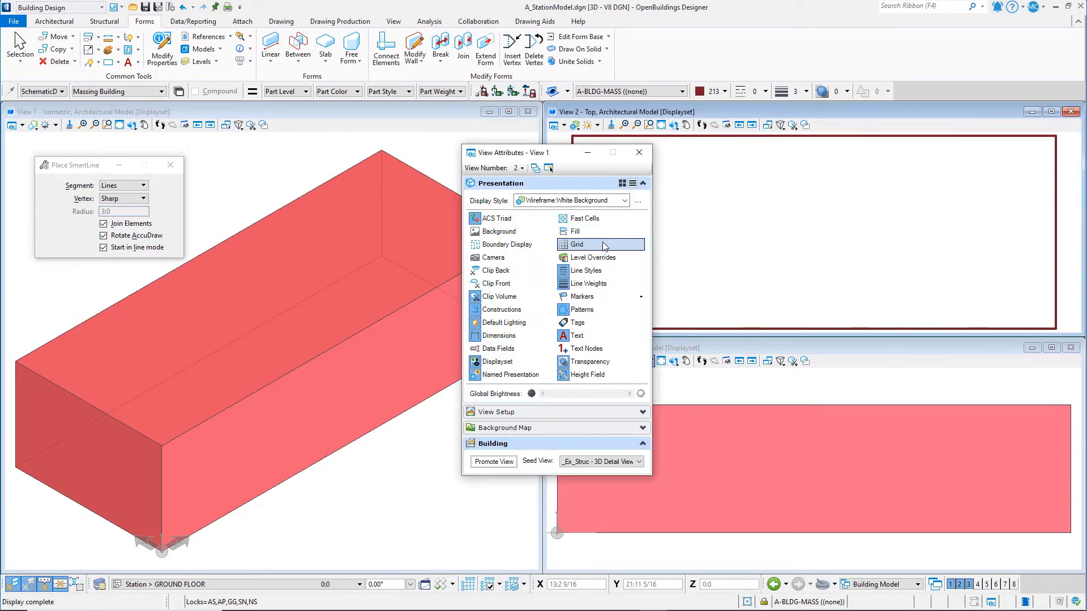
{"action": "left_click", "coordinate": [639, 152]}
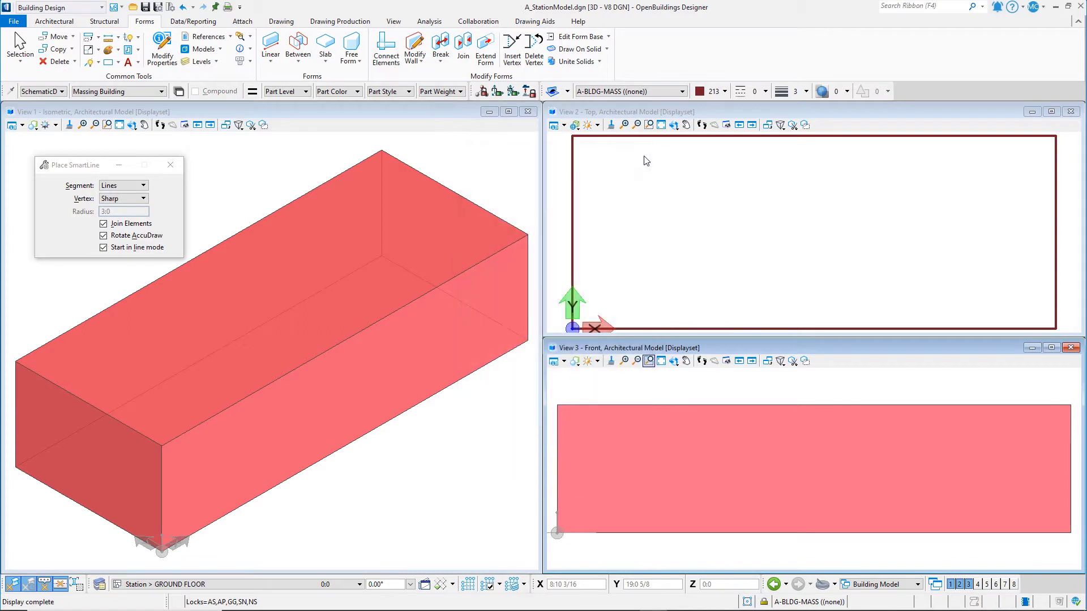
Open the Snaps palette from the status bar snap icon.
{"action": "left_click", "coordinate": [747, 602]}
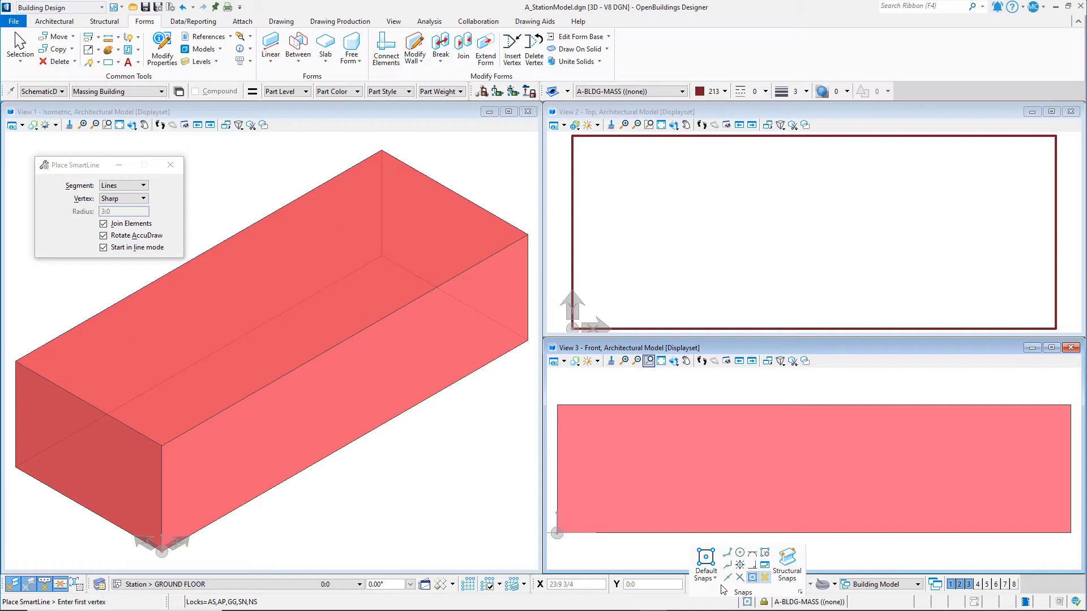
Set the default snap mode to Multi-snap 1 and toggle AccuSnap.
{"action": "left_click", "coordinate": [707, 568]}
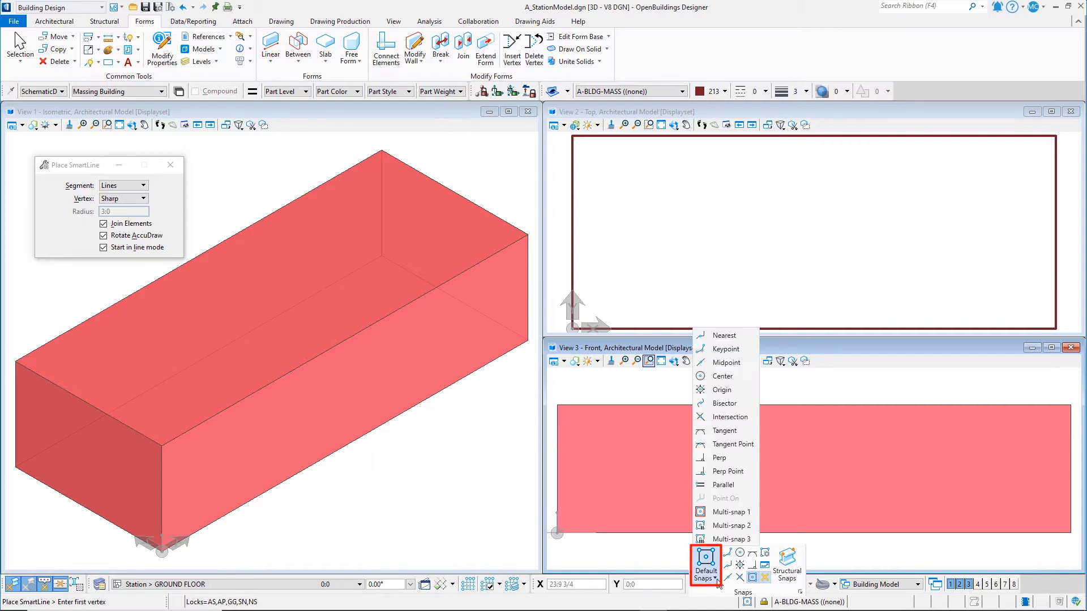
{"action": "left_click", "coordinate": [727, 514]}
{"action": "left_click", "coordinate": [747, 602]}
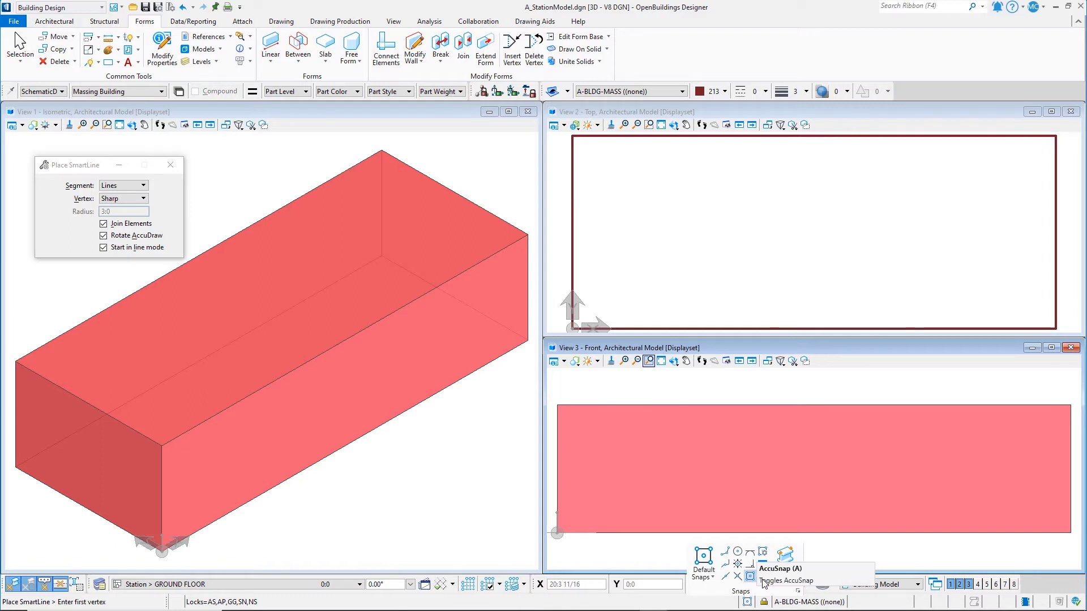
{"action": "left_click", "coordinate": [763, 578]}
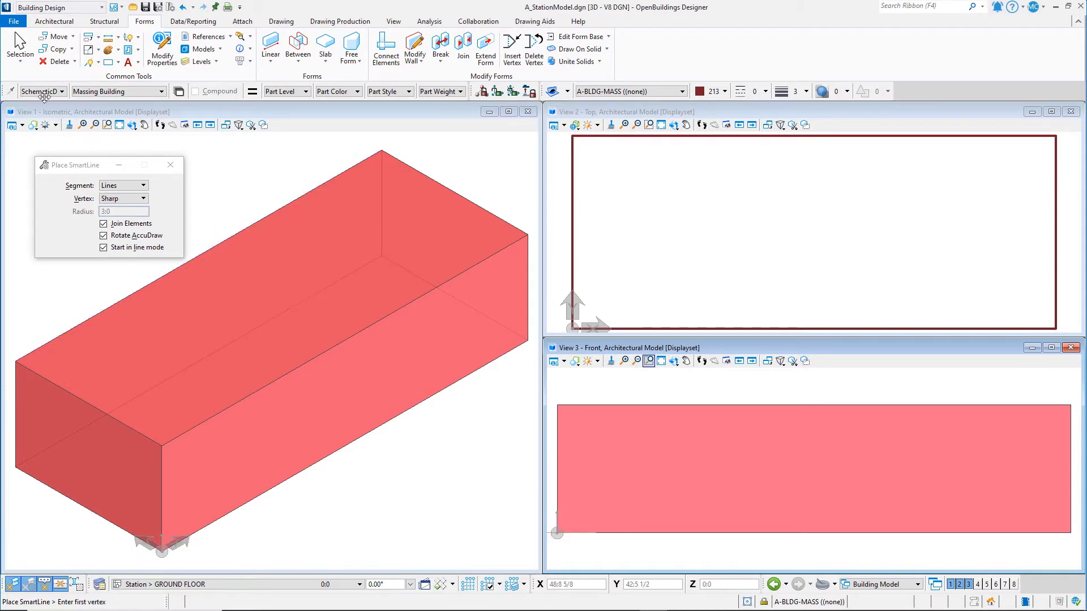
{"action": "left_click", "coordinate": [19, 40]}
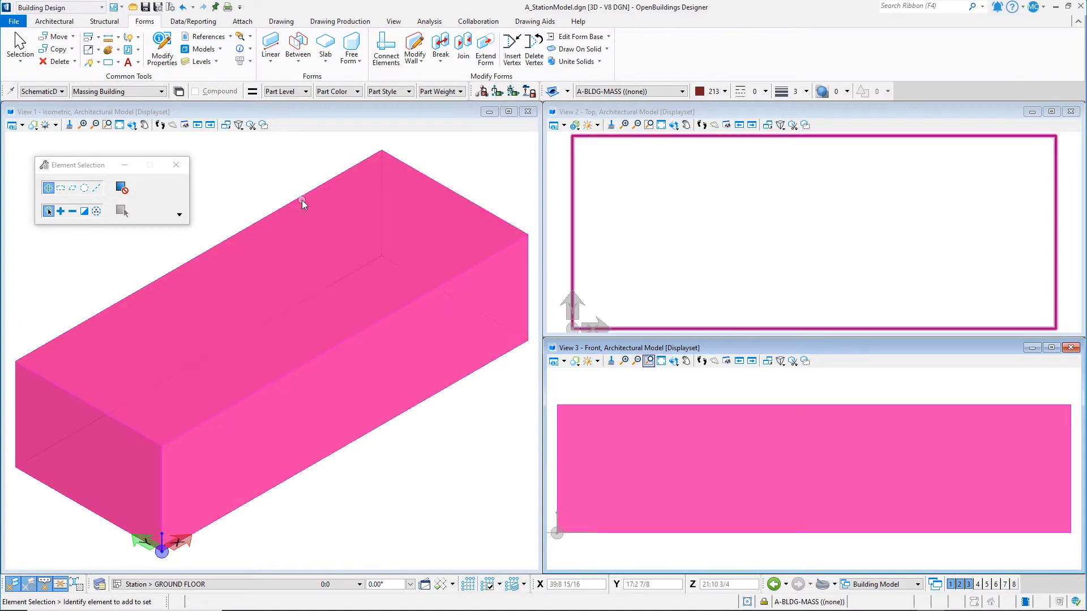
{"action": "left_click", "coordinate": [279, 213]}
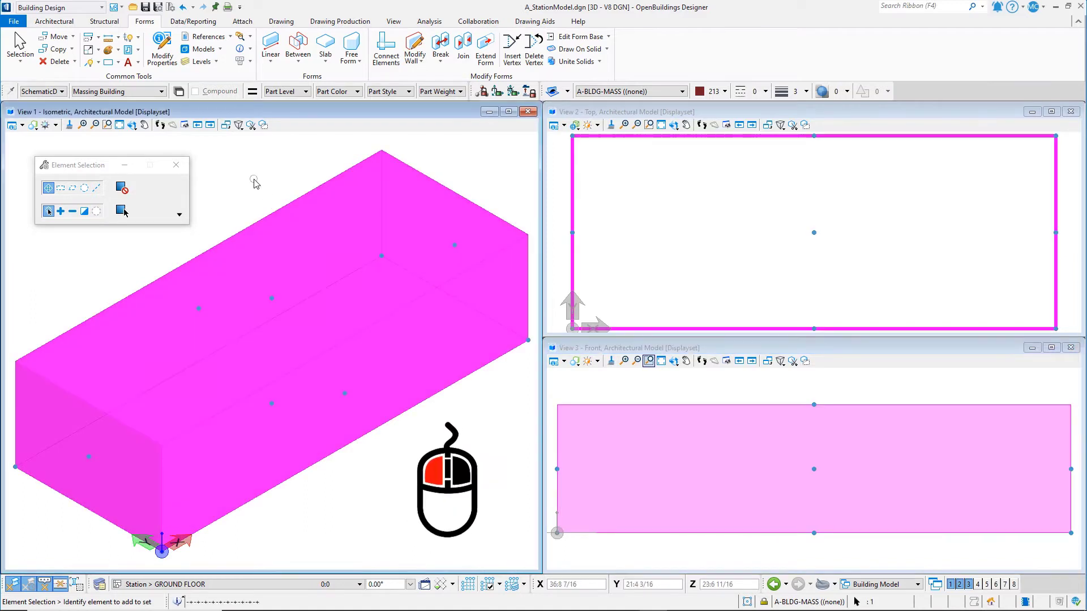
{"action": "key", "text": "ctrl"}
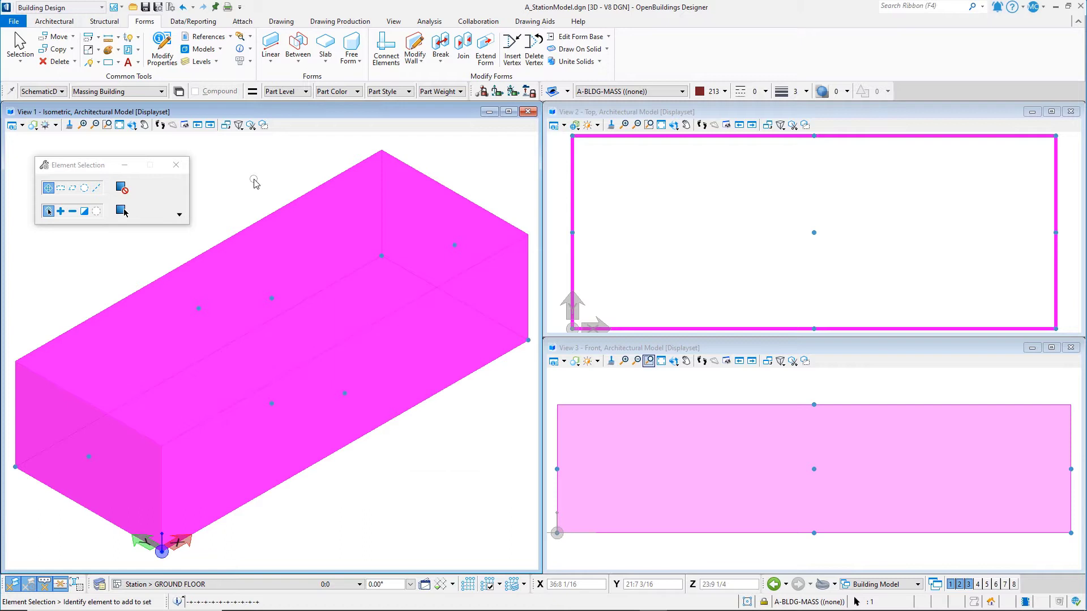
{"action": "left_click", "coordinate": [254, 183]}
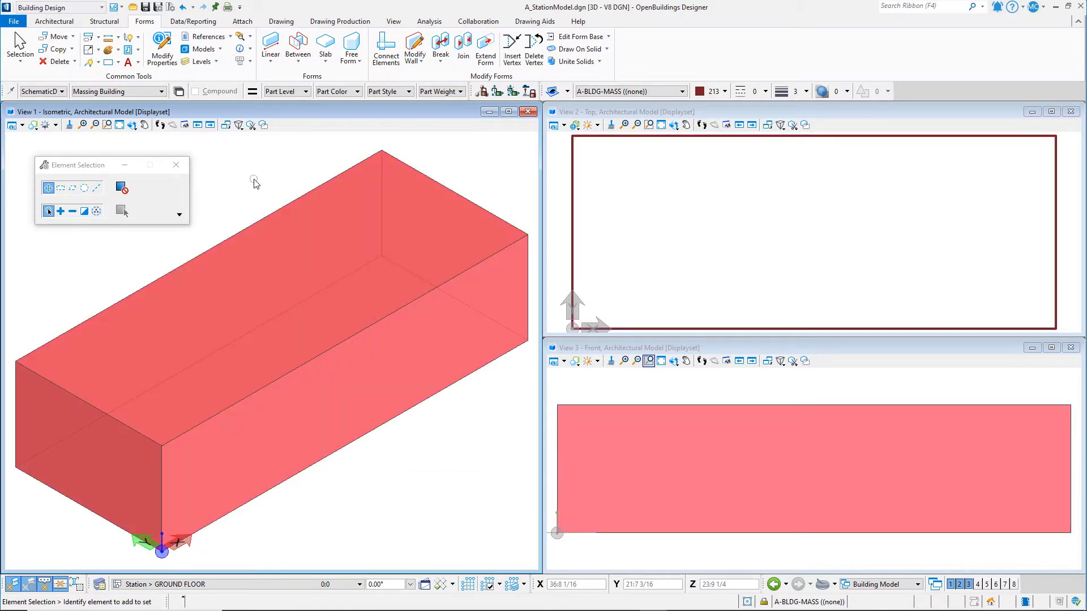
{"action": "scroll", "coordinate": [271, 327], "scroll_direction": "down", "scroll_amount": 2}
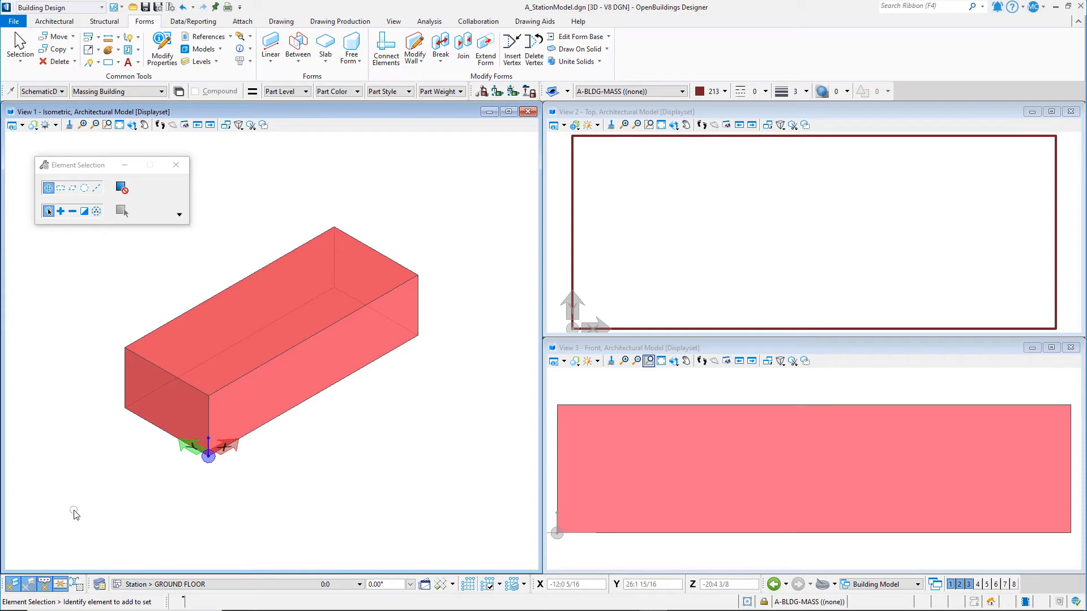
{"action": "left_click_drag", "start_coordinate": [74, 514], "coordinate": [465, 185]}
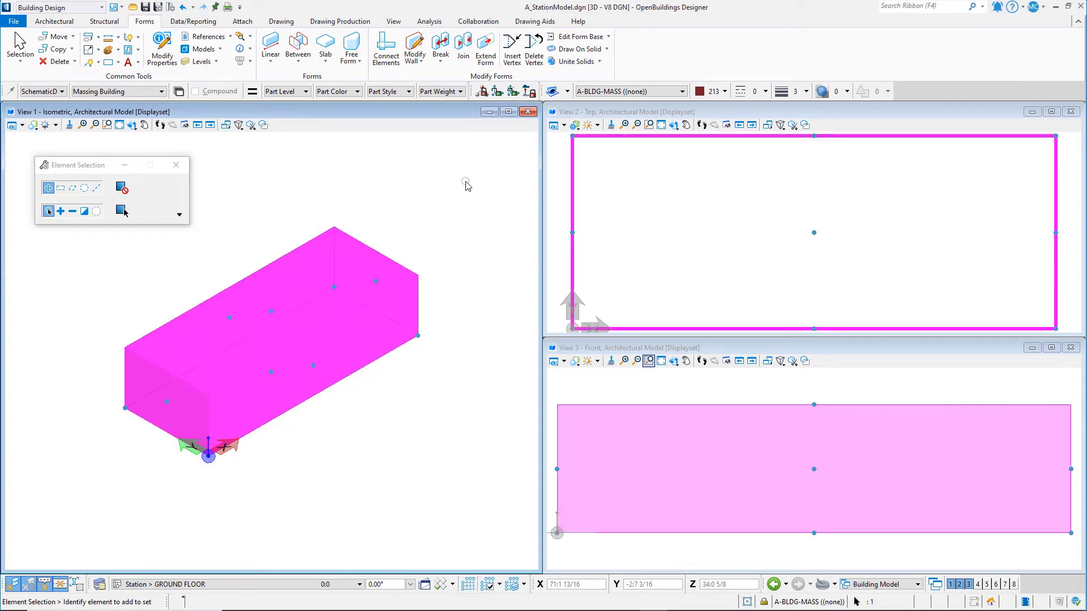
{"action": "left_click", "coordinate": [466, 185]}
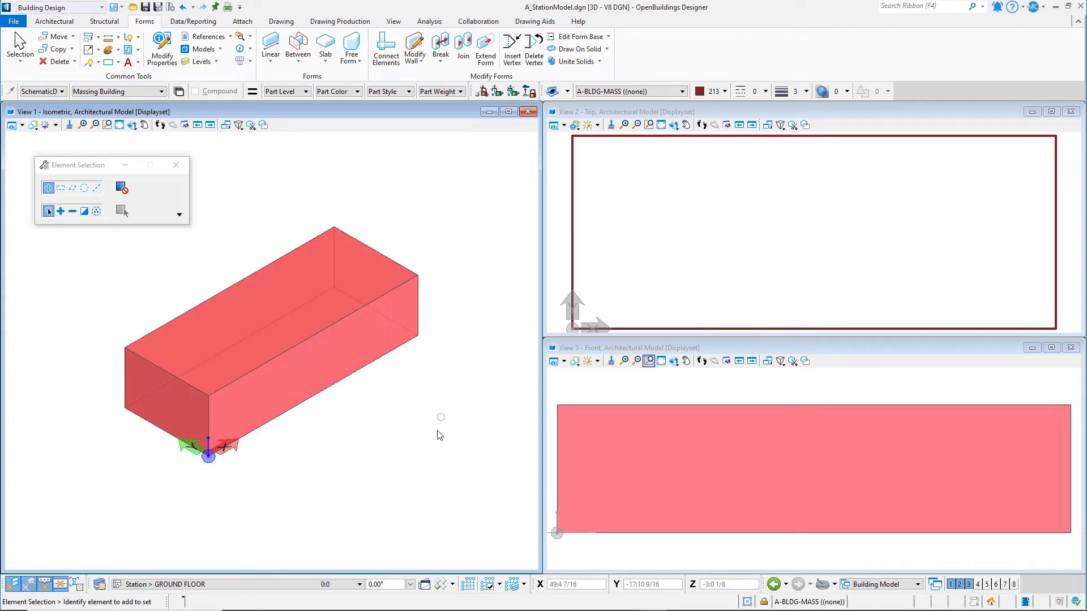
{"action": "left_click", "coordinate": [366, 257]}
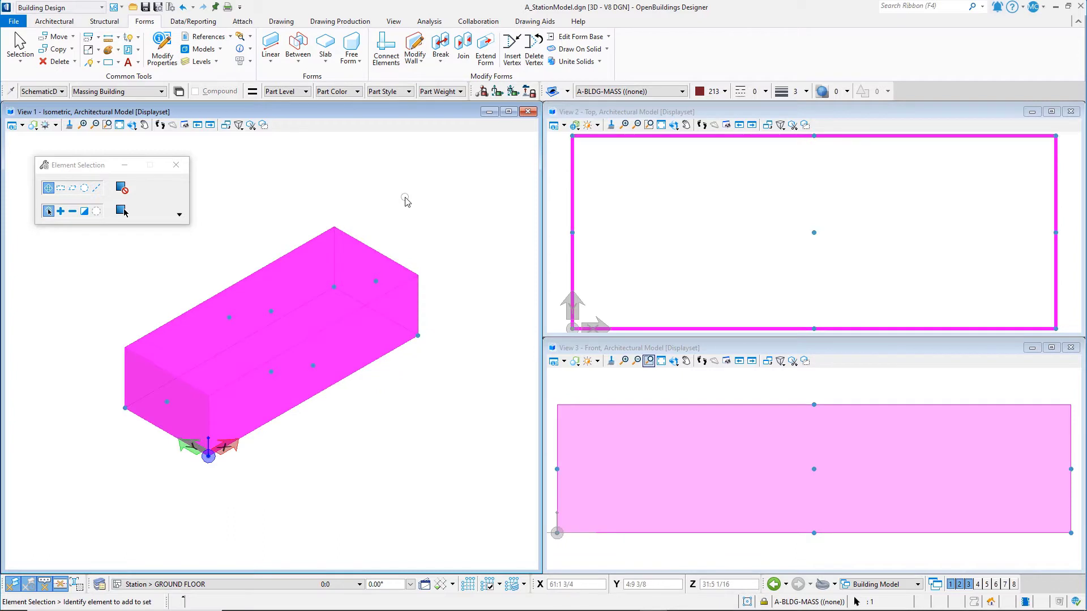
{"action": "left_click", "coordinate": [406, 200]}
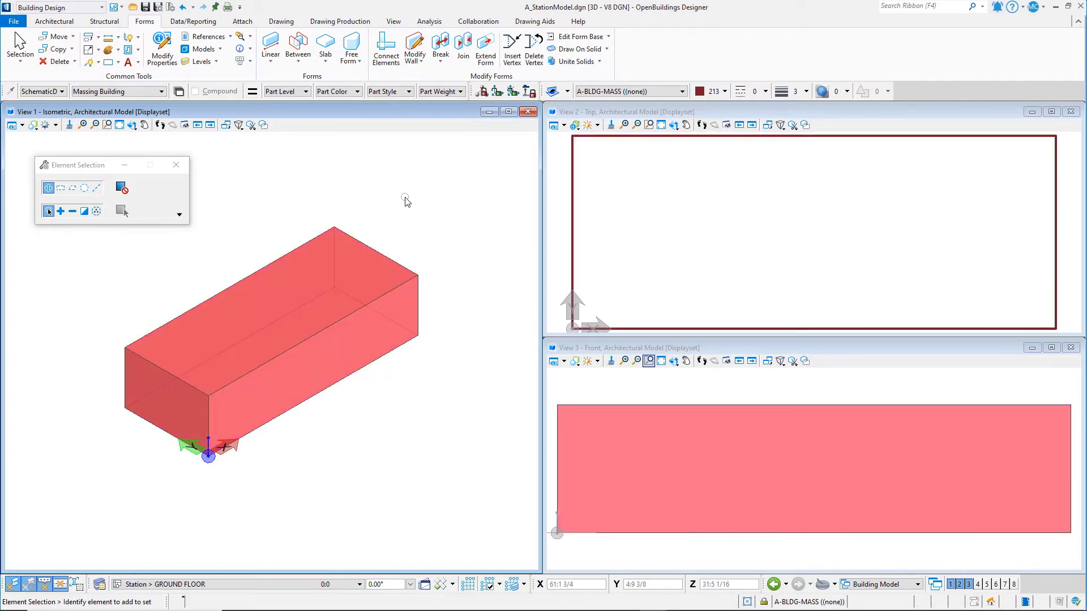
Select the red block and shorten its end face by 6.
{"action": "left_click", "coordinate": [272, 268]}
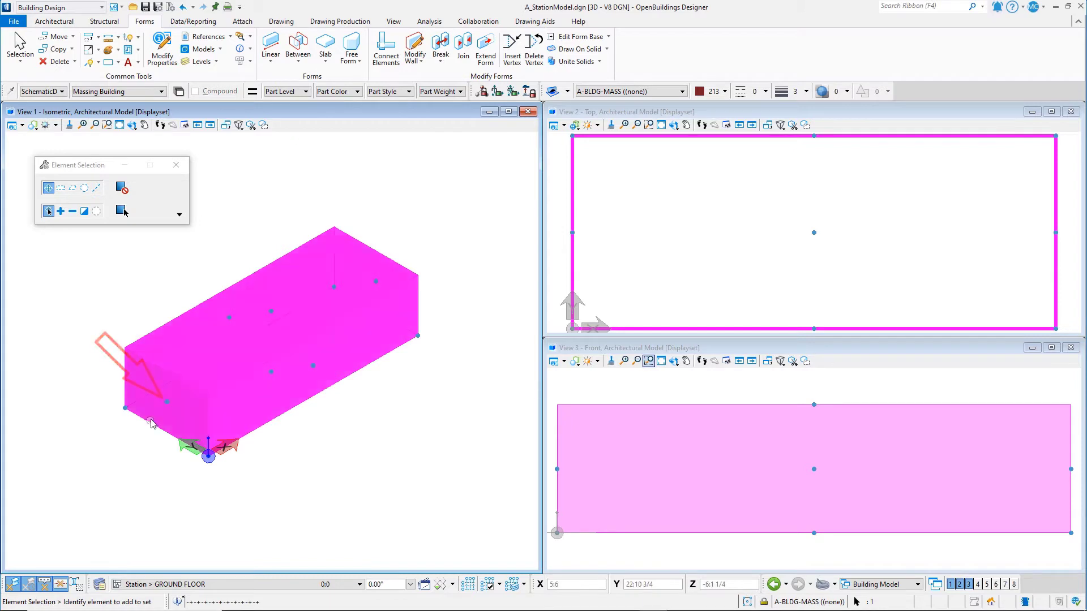
{"action": "left_click", "coordinate": [166, 408]}
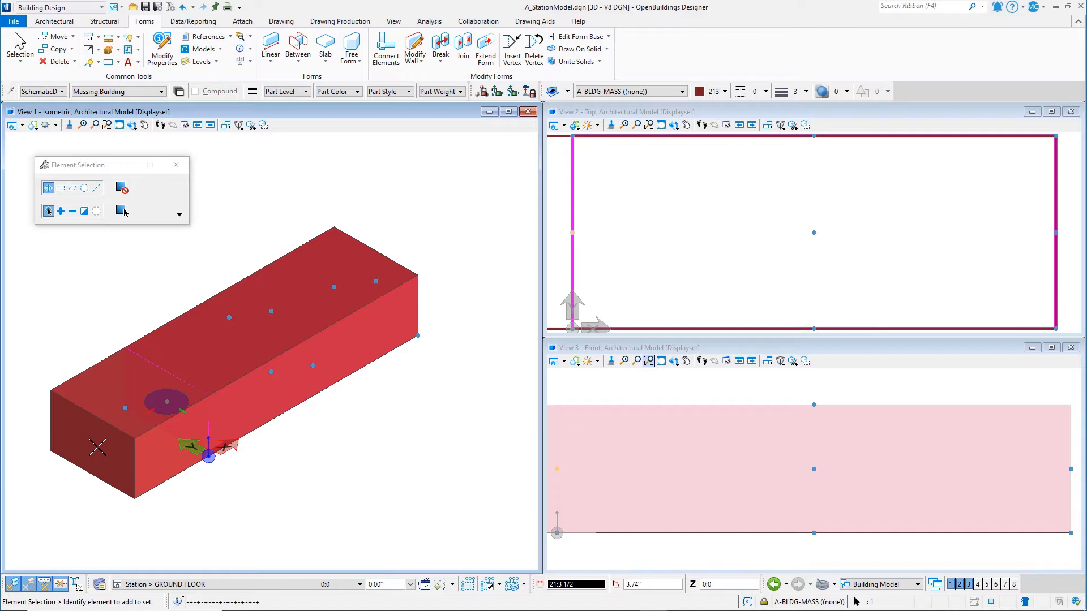
{"action": "type", "text": "6"}
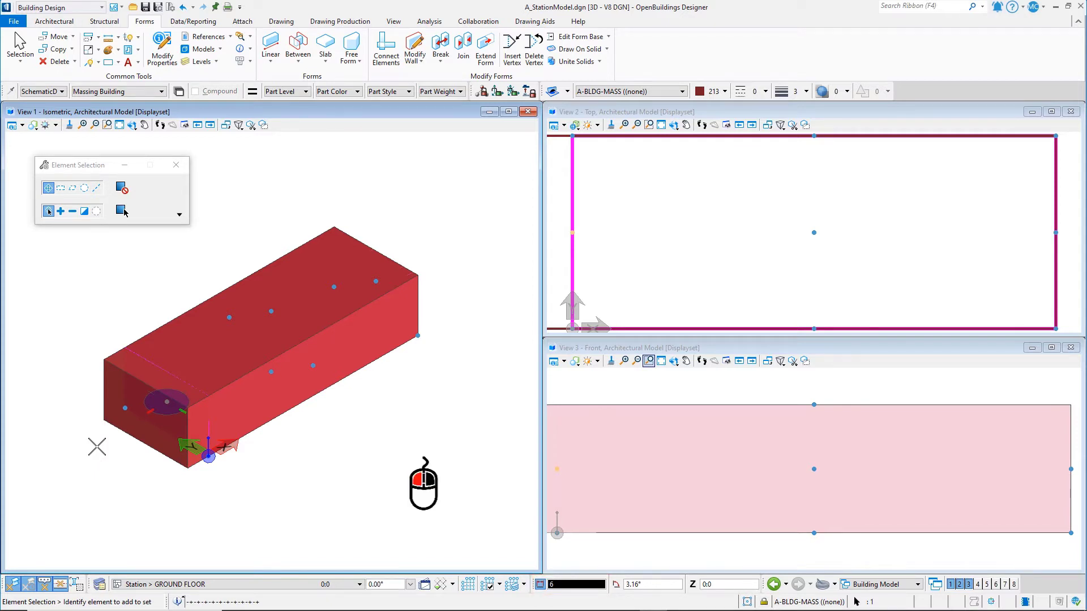
{"action": "right_click", "coordinate": [79, 448]}
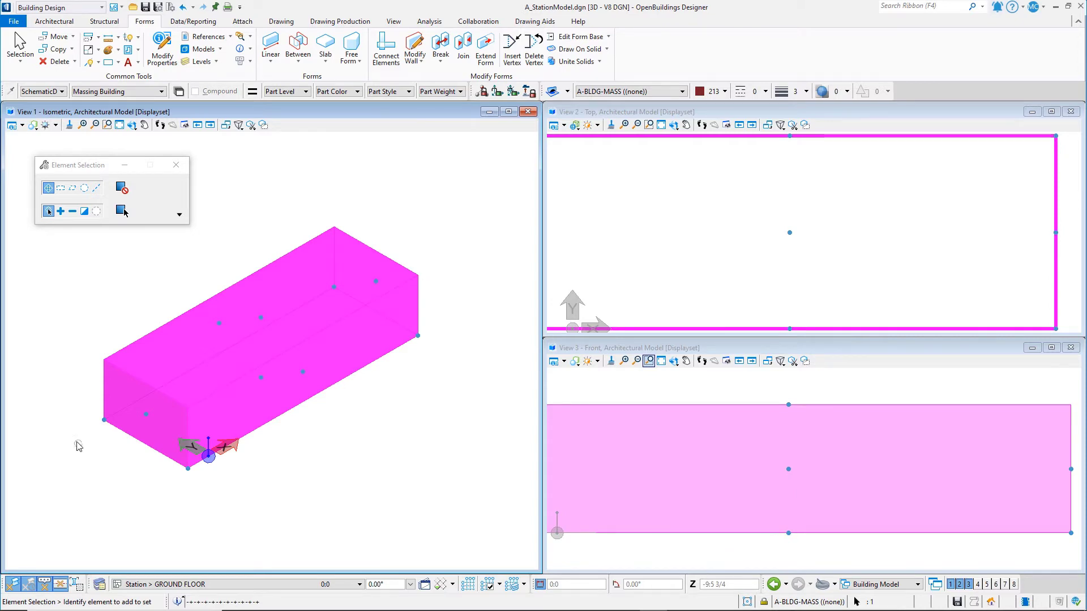
Stretch the other faces out 12 and 6, then deselect and fit the front view.
{"action": "left_click", "coordinate": [375, 280]}
{"action": "type", "text": "12"}
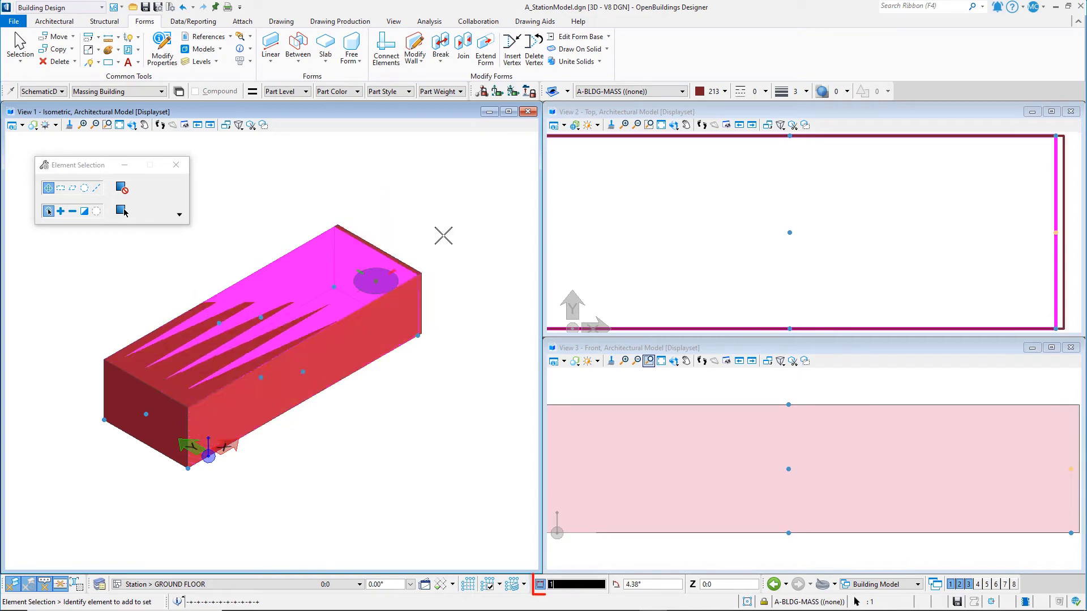
{"action": "left_click", "coordinate": [359, 195]}
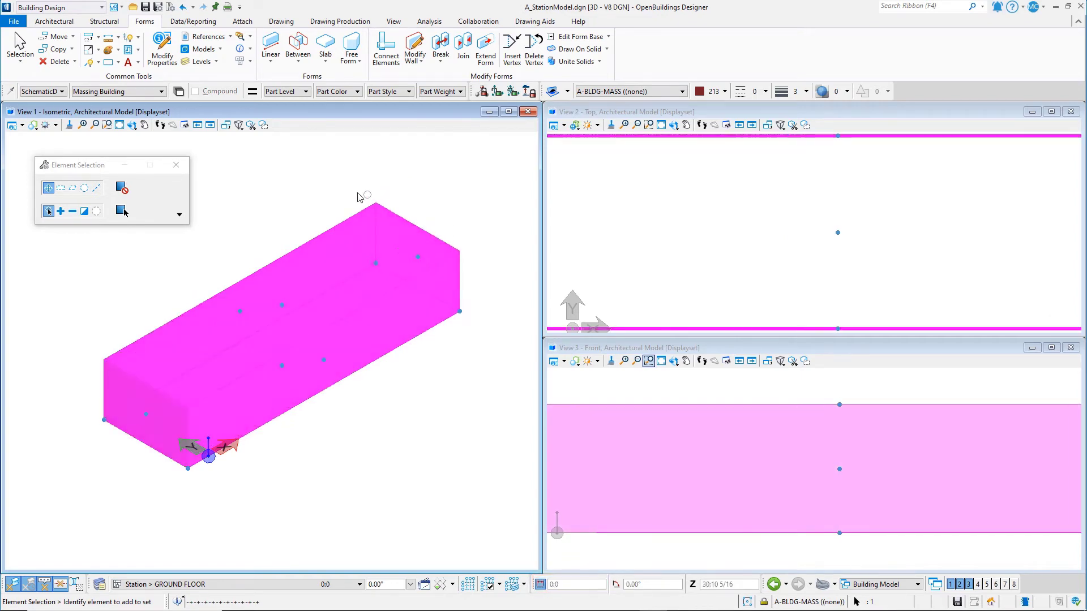
{"action": "left_click", "coordinate": [245, 306]}
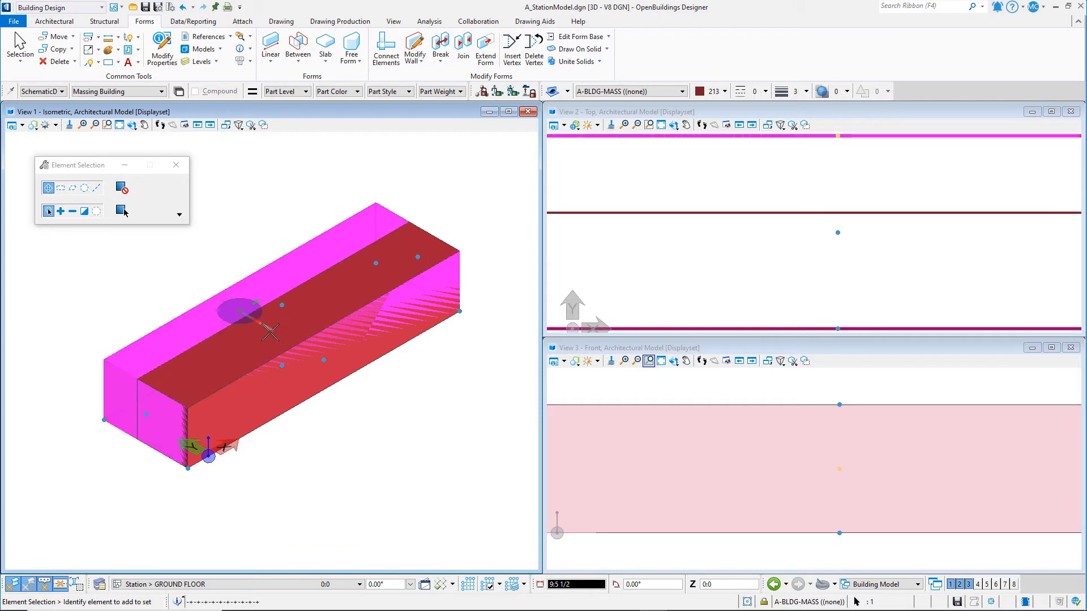
{"action": "type", "text": "6"}
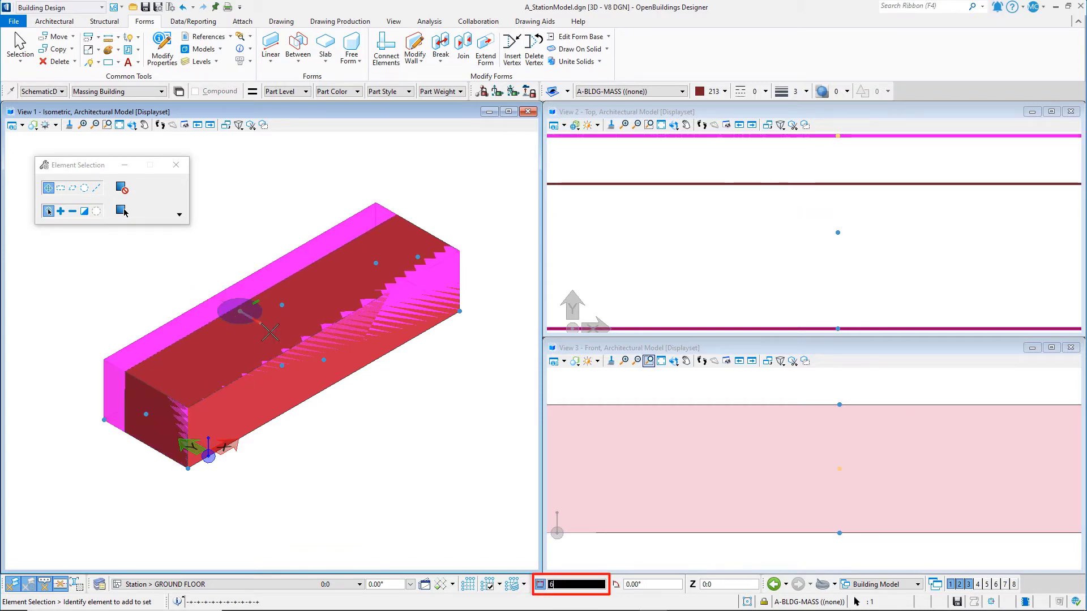
{"action": "left_click", "coordinate": [140, 243]}
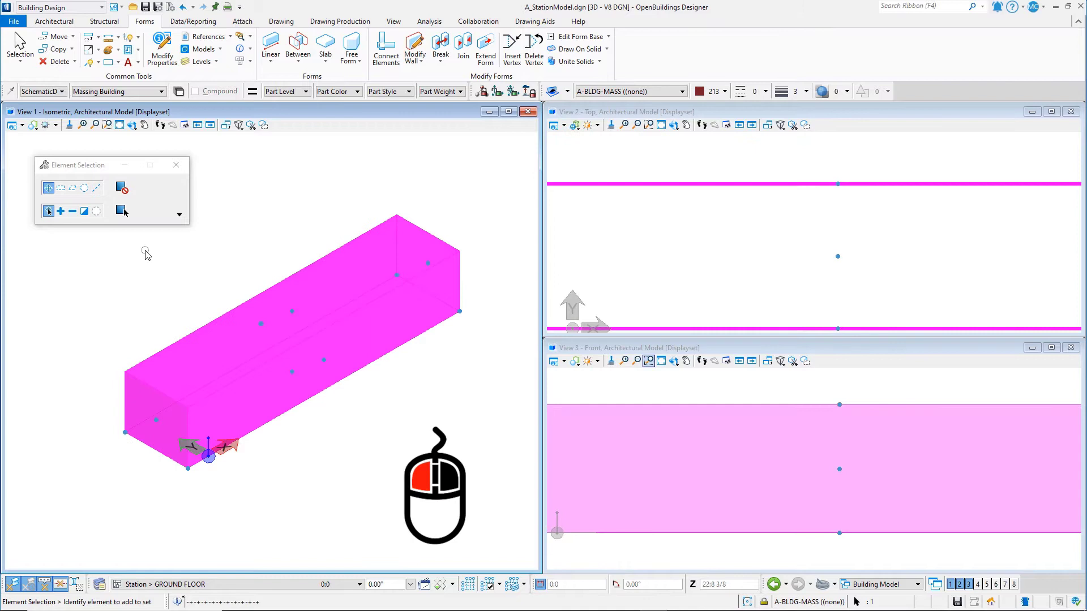
{"action": "left_click", "coordinate": [153, 300]}
{"action": "scroll", "coordinate": [704, 166], "scroll_direction": "down", "scroll_amount": 2}
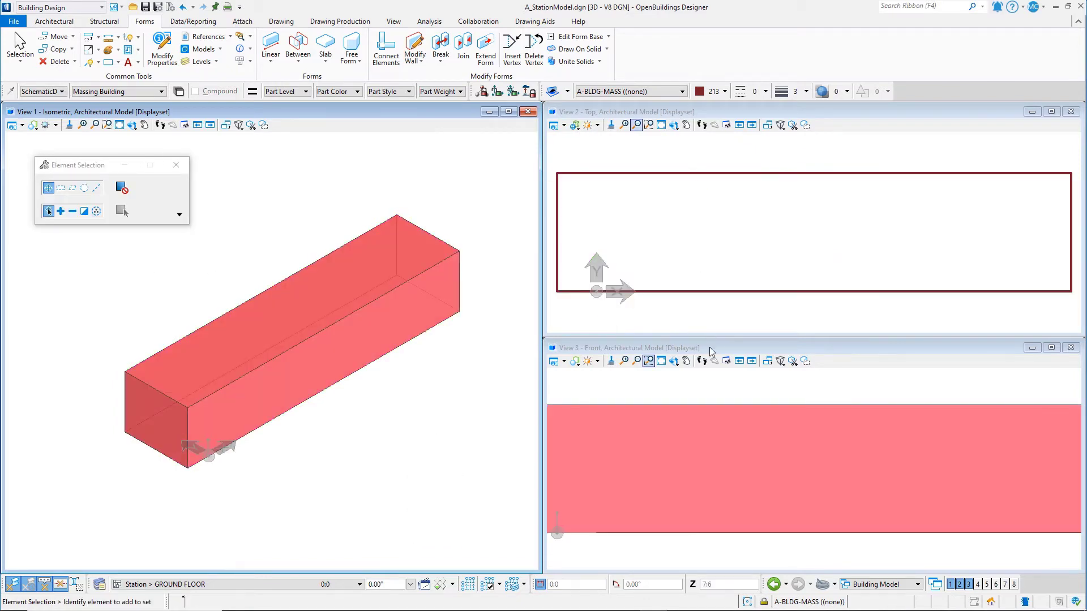
{"action": "middle_click", "coordinate": [709, 400]}
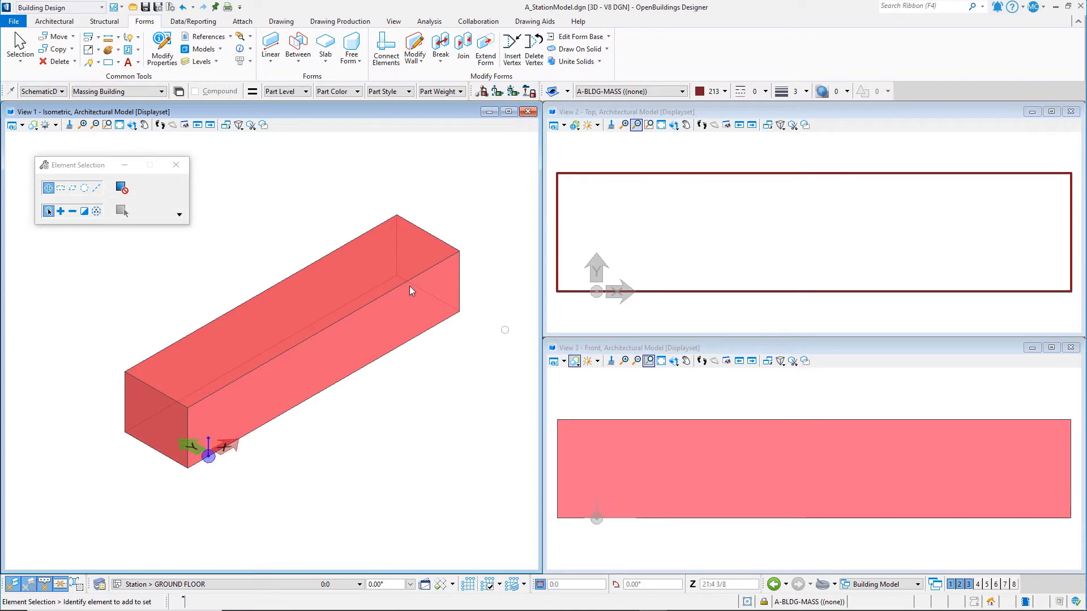
{"action": "scroll", "coordinate": [258, 232], "scroll_direction": "up", "scroll_amount": 2}
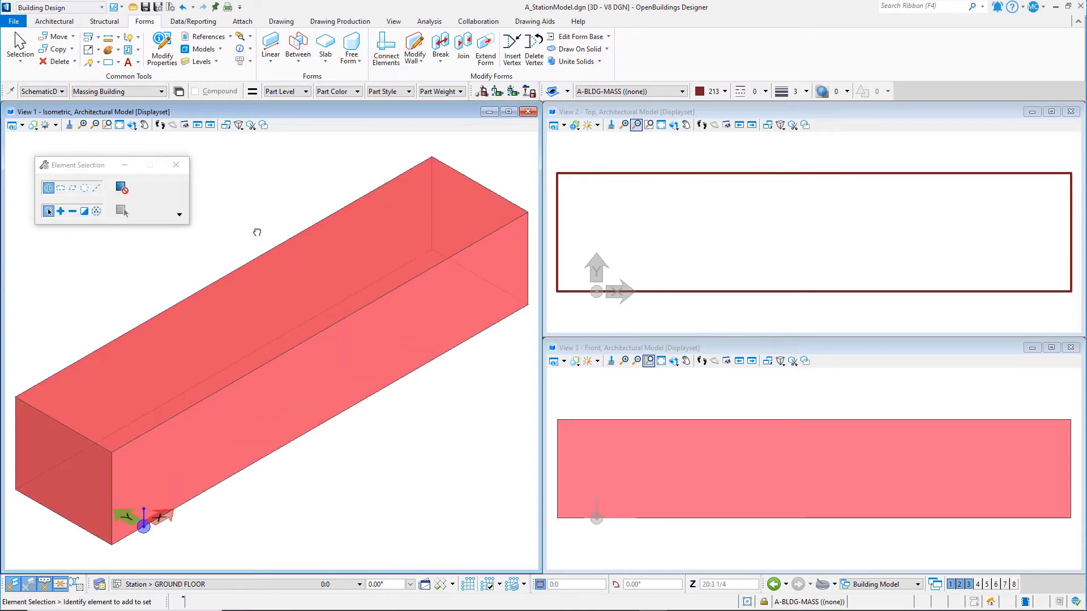
Choose Modify Solid Entity from Draw On Solid and pick the block's long top edge.
{"action": "left_click", "coordinate": [607, 52]}
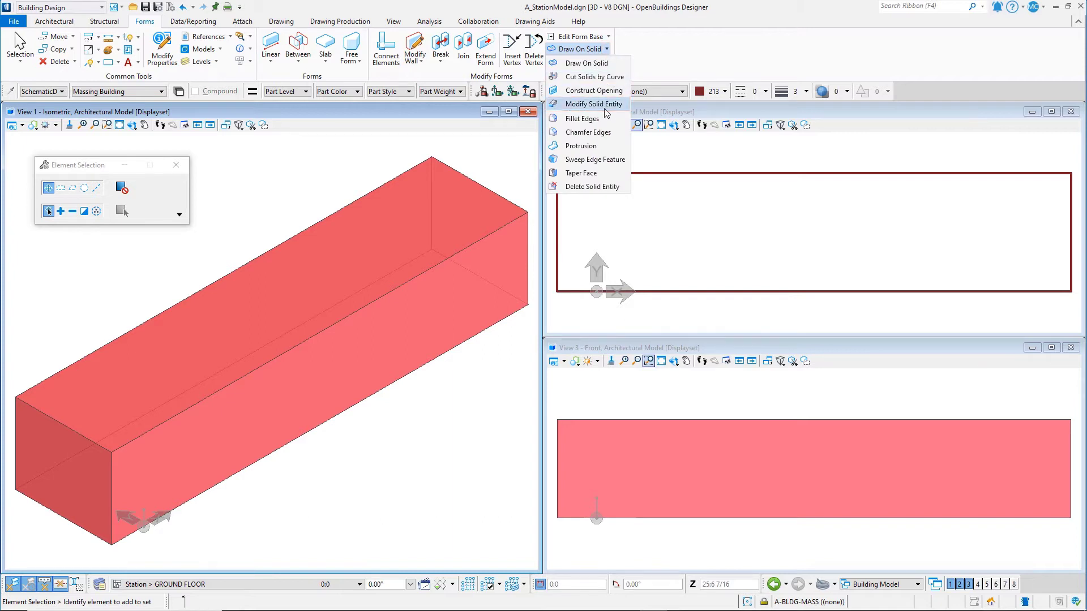
{"action": "left_click", "coordinate": [594, 104]}
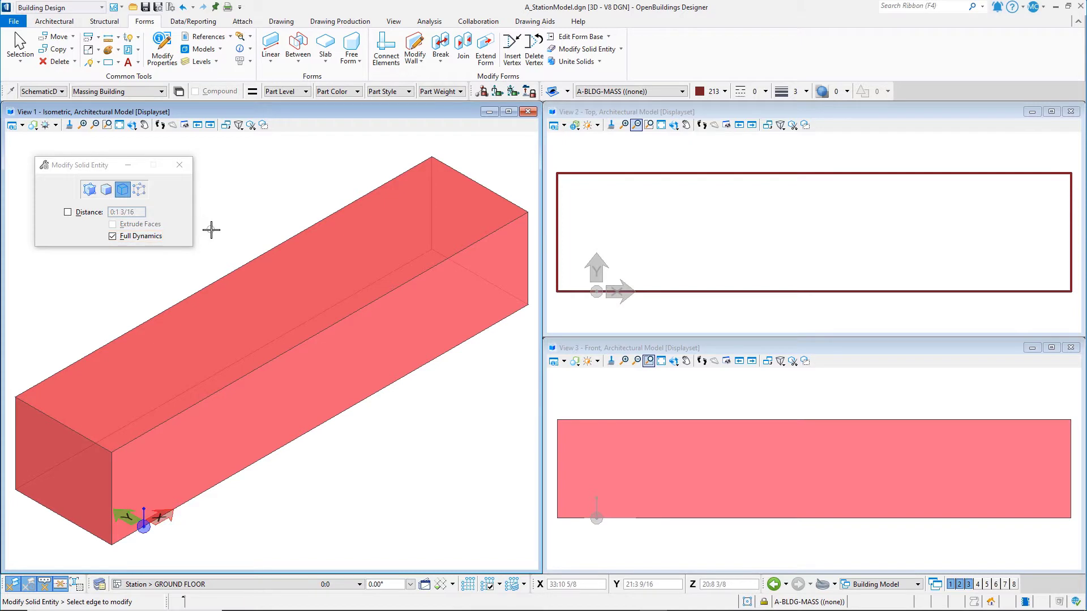
{"action": "left_click", "coordinate": [231, 268]}
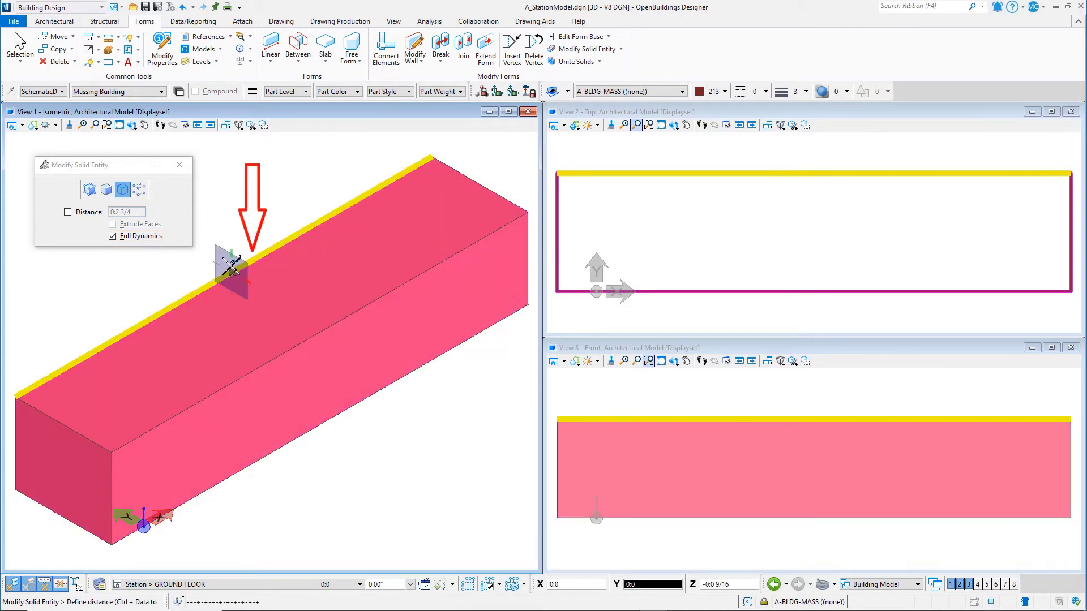
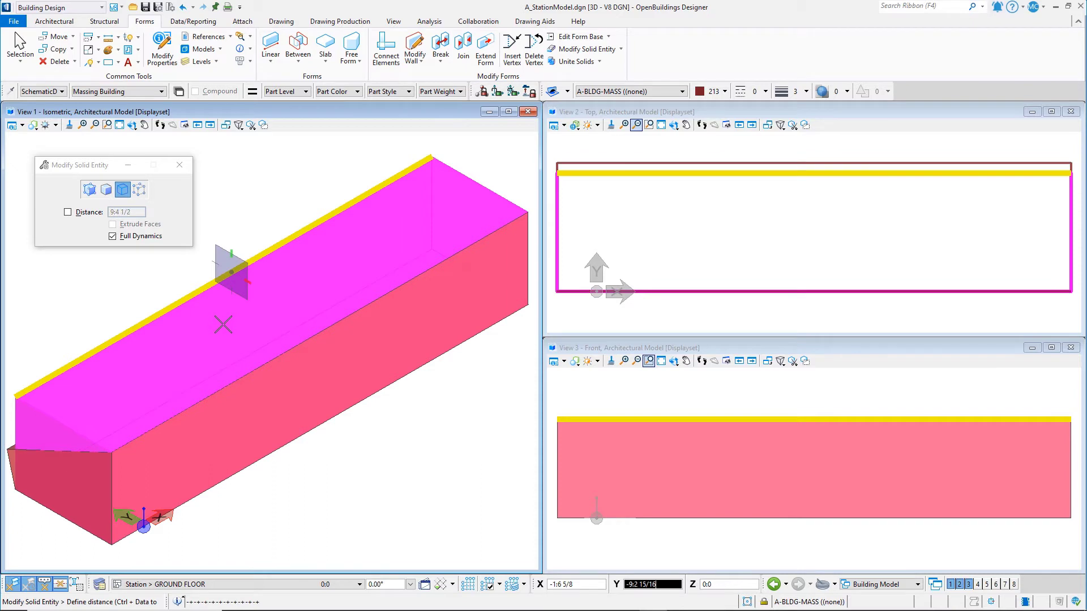
Stretch the chosen mass face out 4:6, which brings up the SmartSolid conversion alert.
{"action": "key", "text": "Return"}
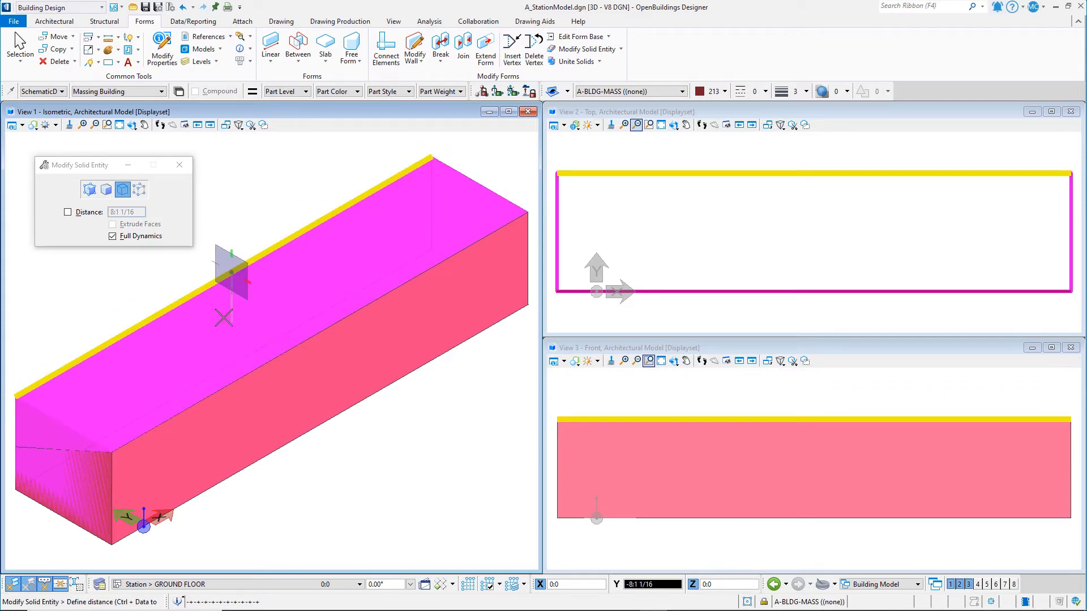
{"action": "type", "text": "4"}
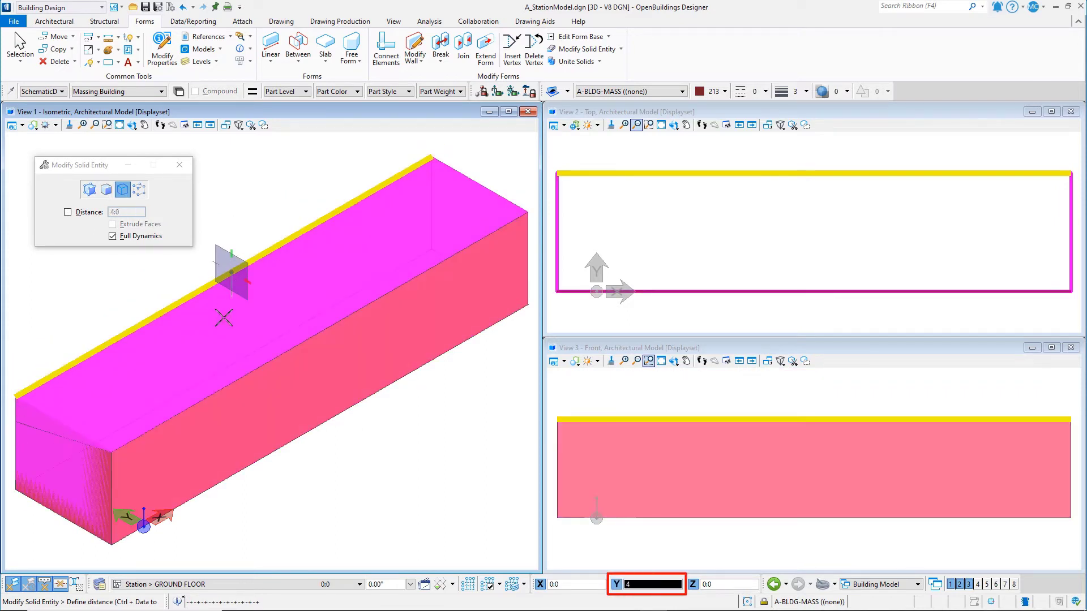
{"action": "type", "text": ".5"}
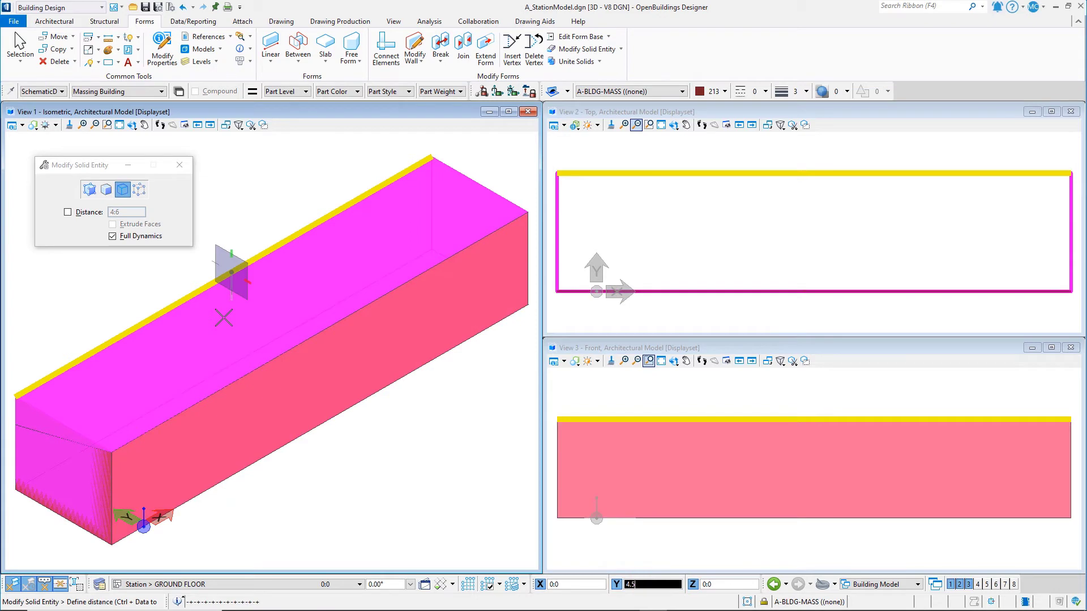
{"action": "left_click", "coordinate": [224, 317]}
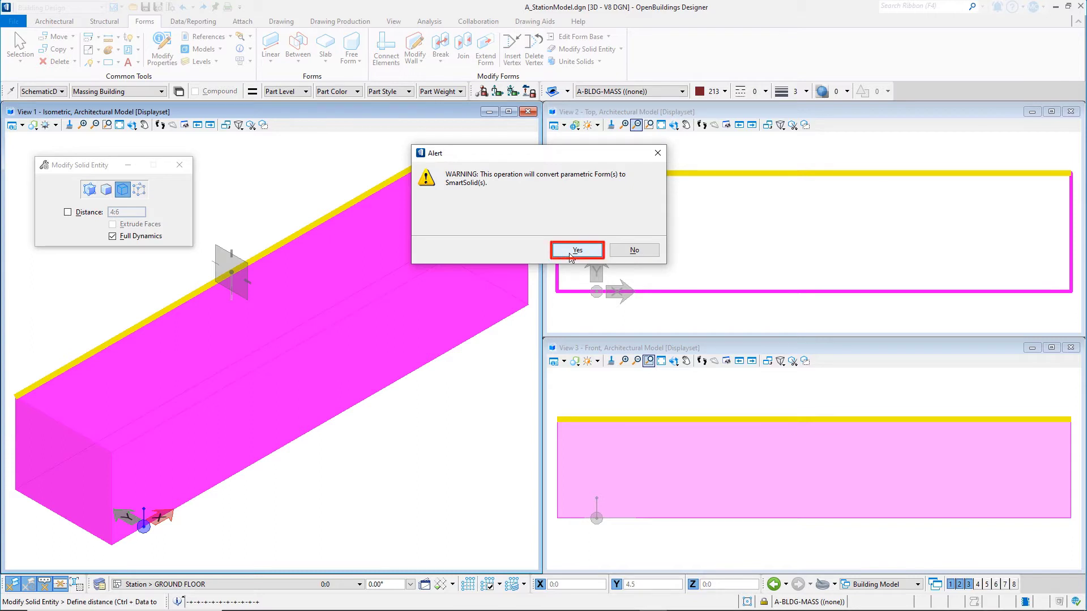
Answer Yes in the Alert to turn the parametric station mass into a SmartSolid.
{"action": "left_click", "coordinate": [571, 257]}
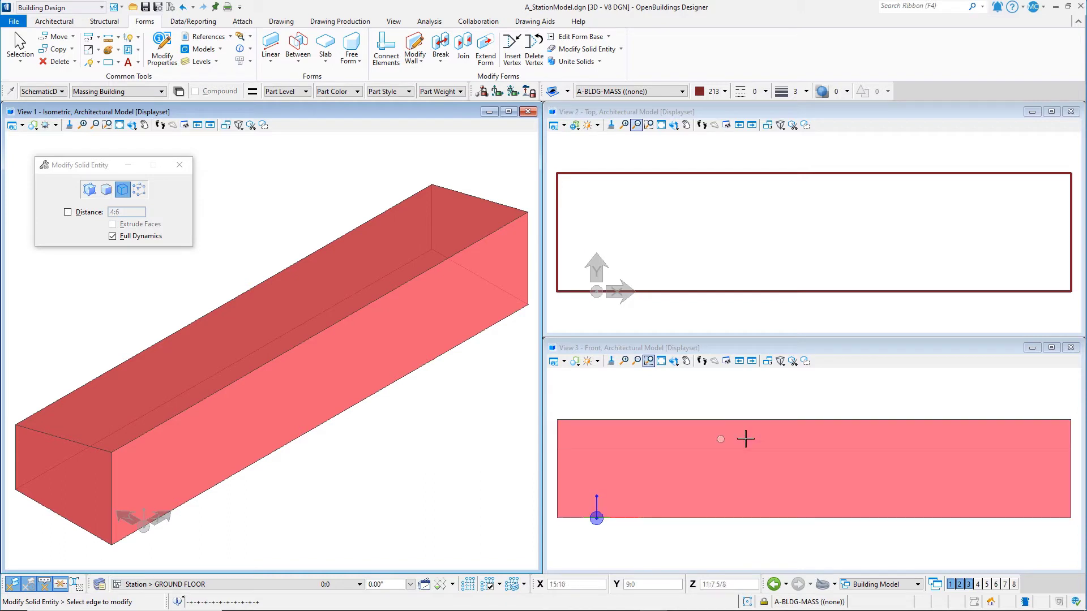
Switch to the Building Model Back model using the status-bar model list.
{"action": "left_click", "coordinate": [880, 584]}
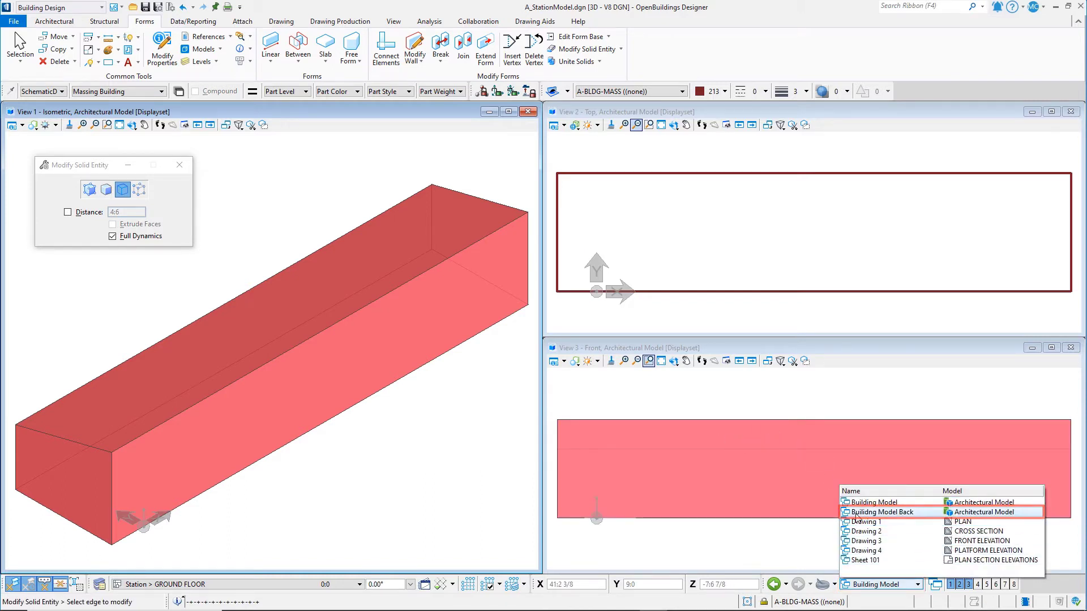
{"action": "left_click", "coordinate": [879, 512]}
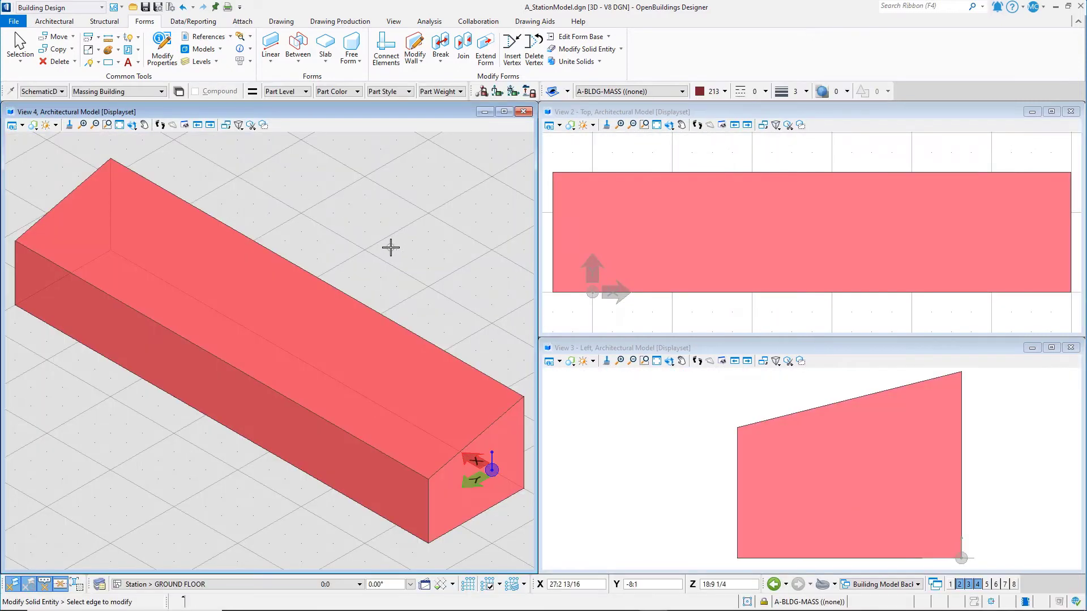
{"action": "key", "text": "space"}
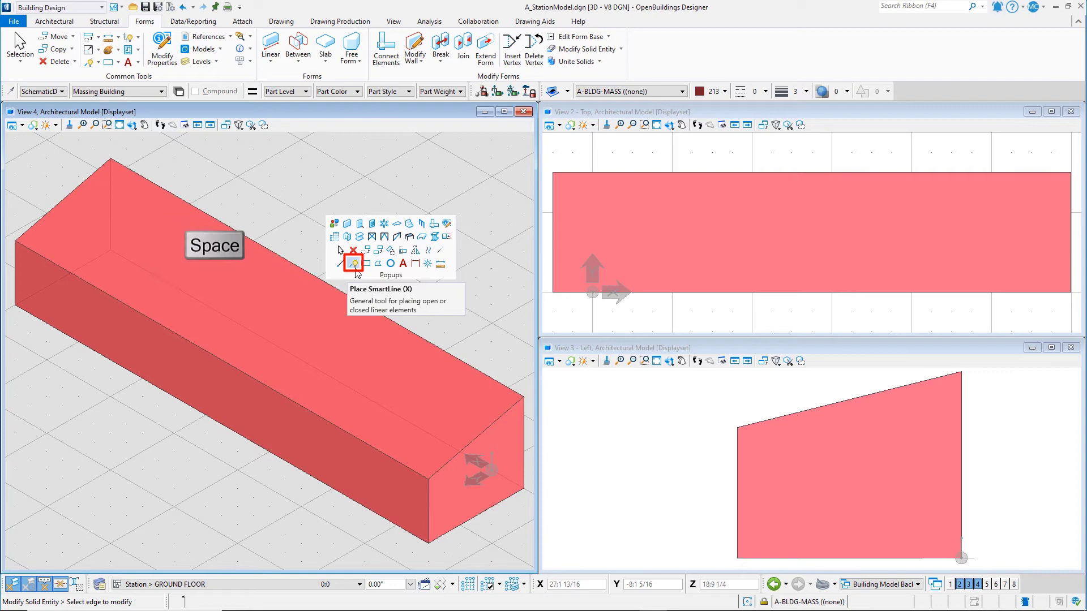
Start Place SmartLine with Family set to General and Part set to Constructions Dashed.
{"action": "left_click", "coordinate": [353, 264]}
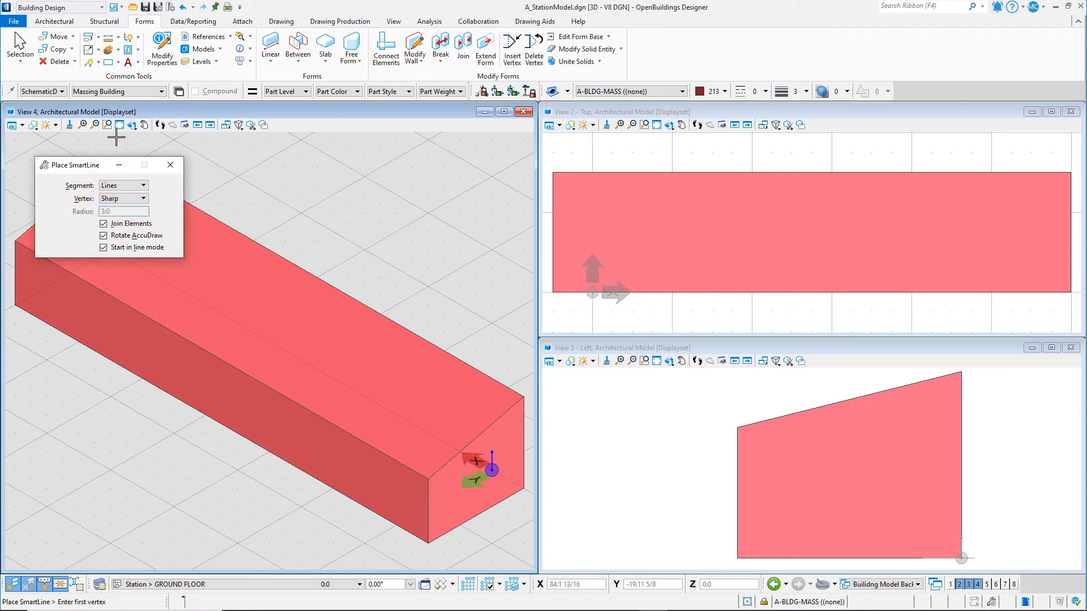
{"action": "left_click", "coordinate": [60, 92]}
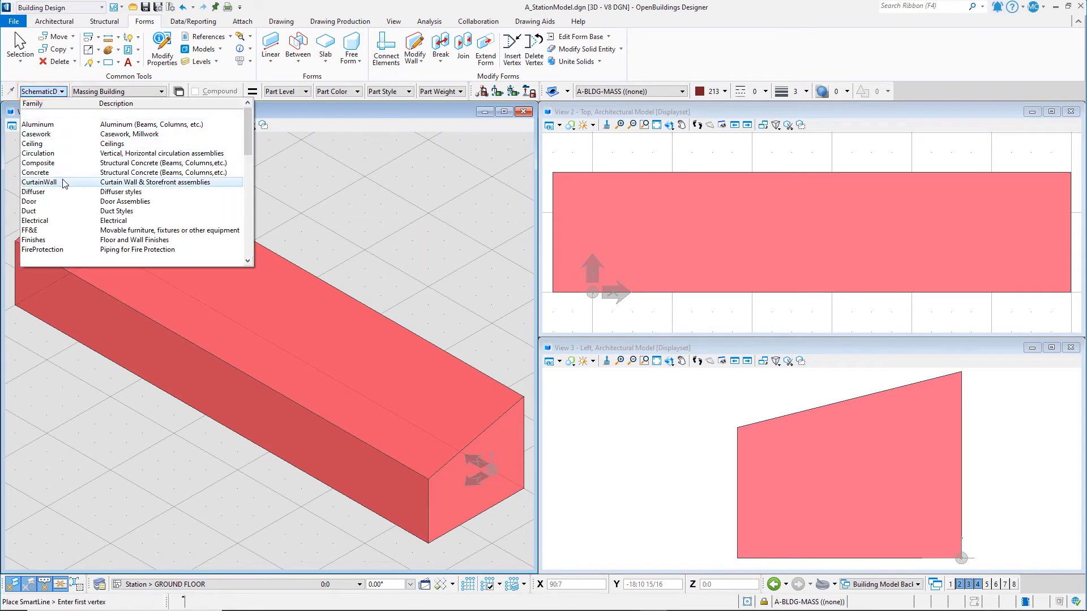
{"action": "scroll", "coordinate": [63, 183], "scroll_direction": "down", "scroll_amount": 2}
{"action": "scroll", "coordinate": [63, 184], "scroll_direction": "down", "scroll_amount": 2}
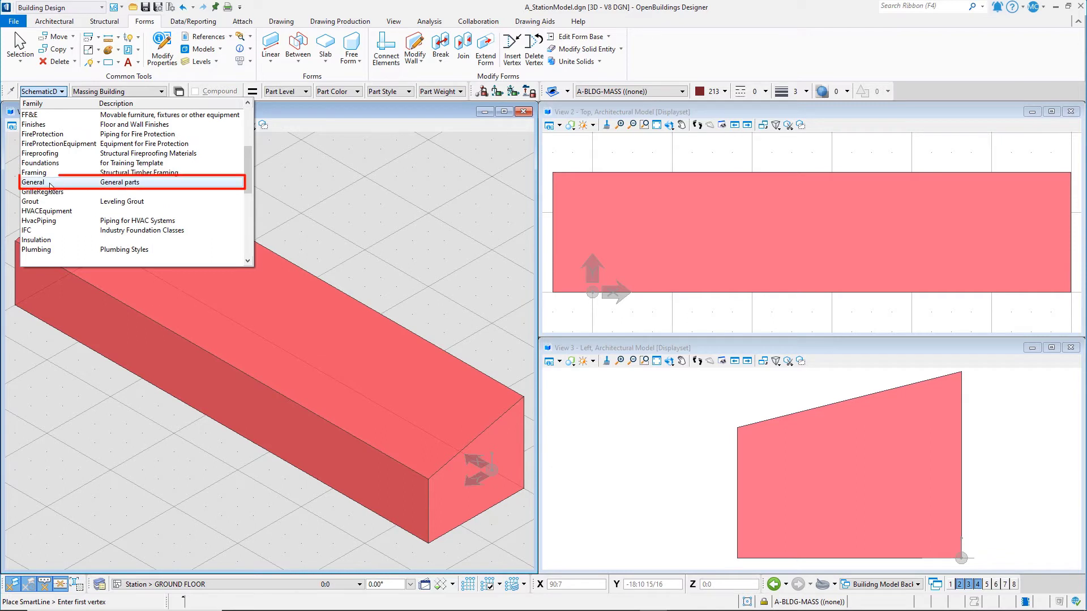
{"action": "left_click", "coordinate": [63, 183]}
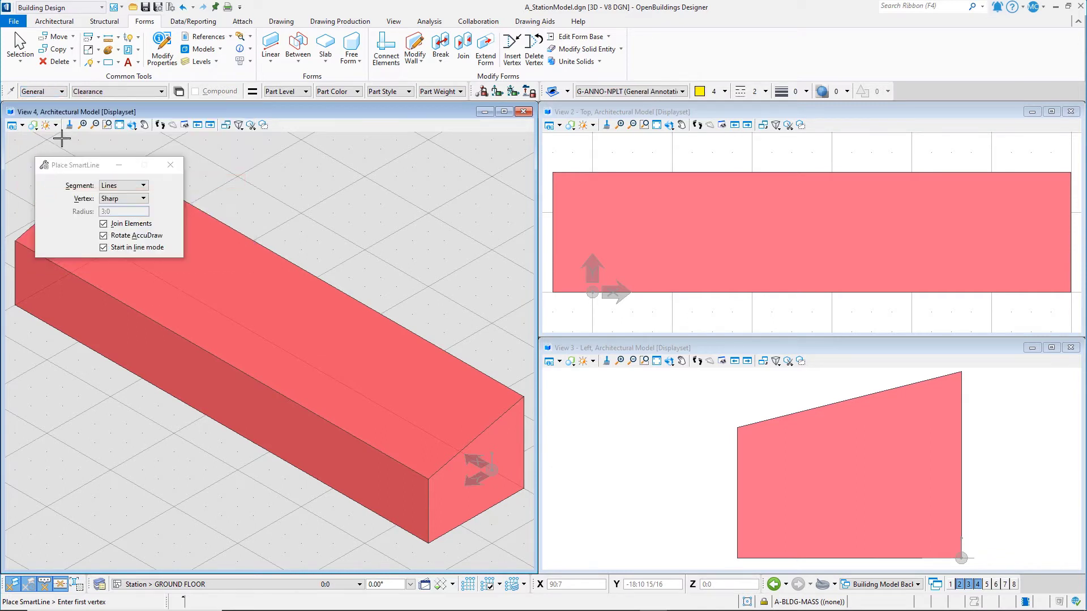
{"action": "left_click", "coordinate": [109, 93]}
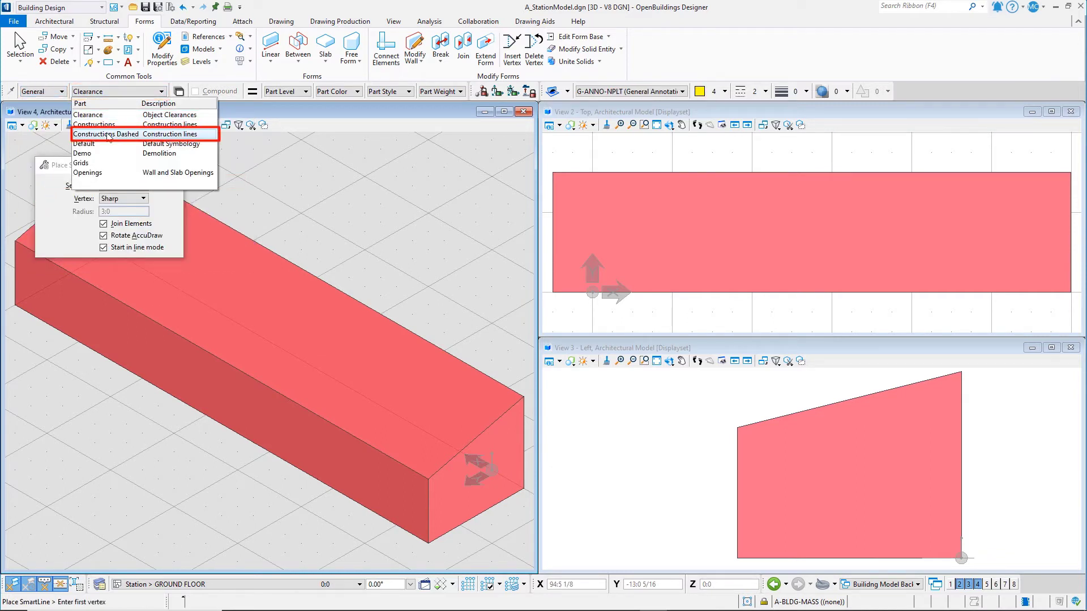
{"action": "left_click", "coordinate": [110, 136]}
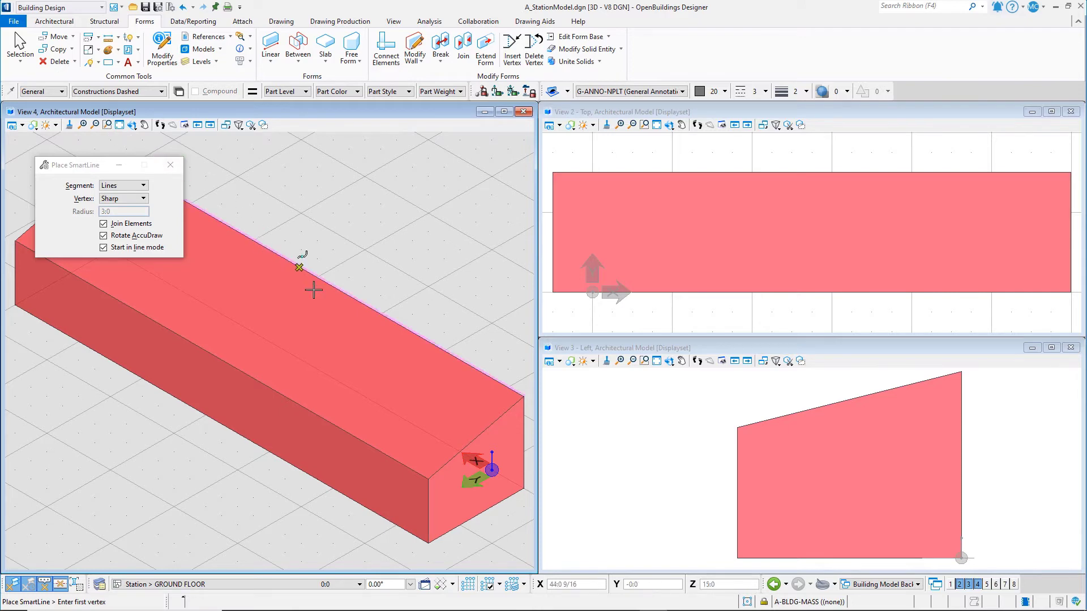
Set the AccuDraw origin at the mass's bottom corner, then offset it 12 along Y and X.
{"action": "mouse_move", "coordinate": [412, 489]}
{"action": "middle_mouse_down"}
{"action": "mouse_move", "coordinate": [284, 302]}
{"action": "mouse_move", "coordinate": [286, 311]}
{"action": "middle_mouse_up"}
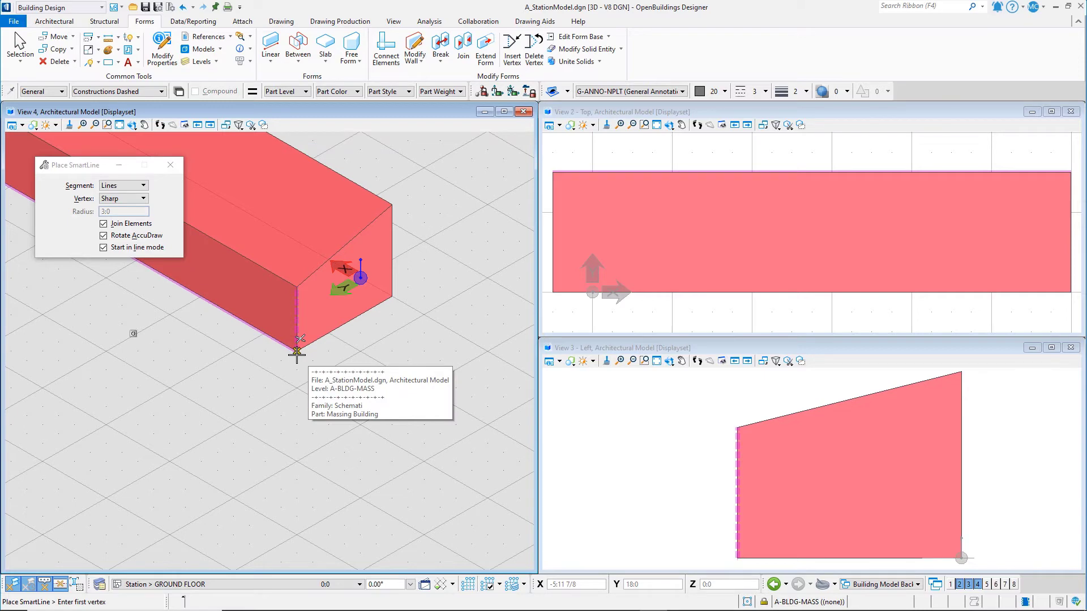
{"action": "key", "text": "o"}
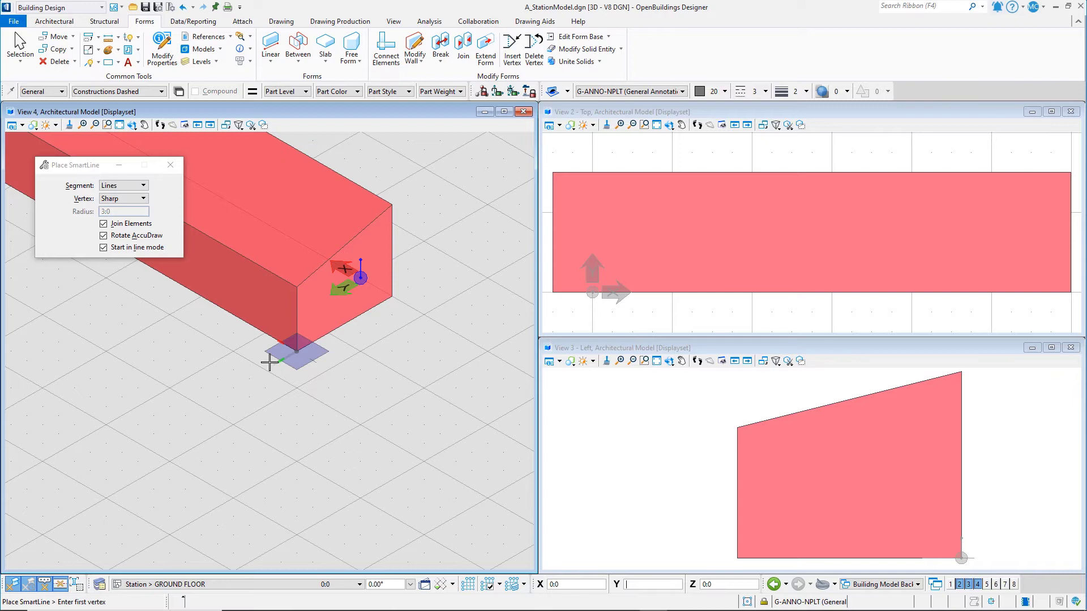
{"action": "key", "text": "F11"}
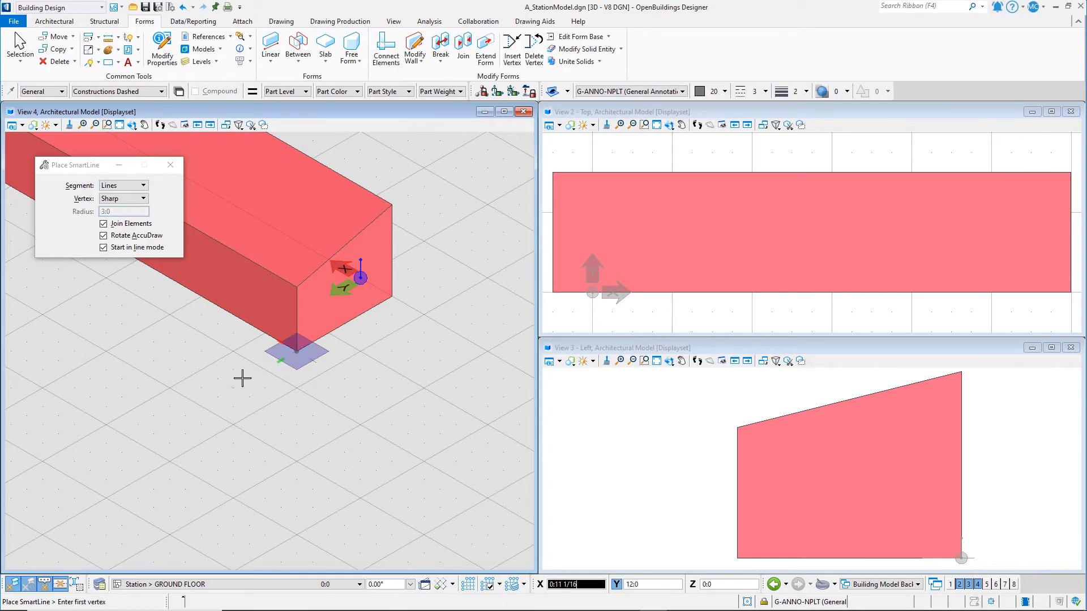
{"action": "type", "text": "12"}
{"action": "type", "text": "0:0"}
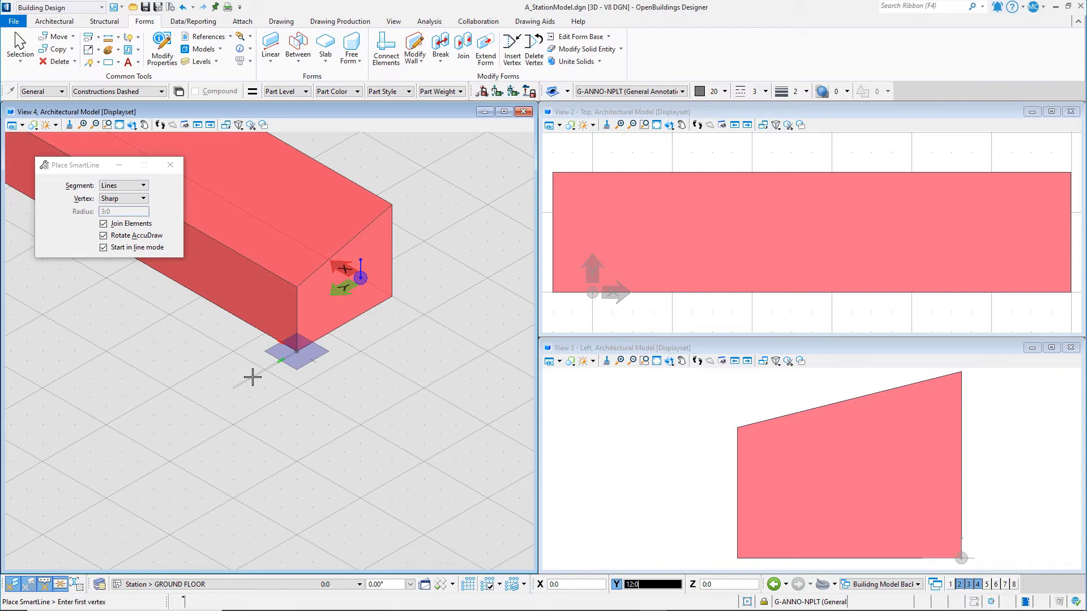
{"action": "key", "text": "Return"}
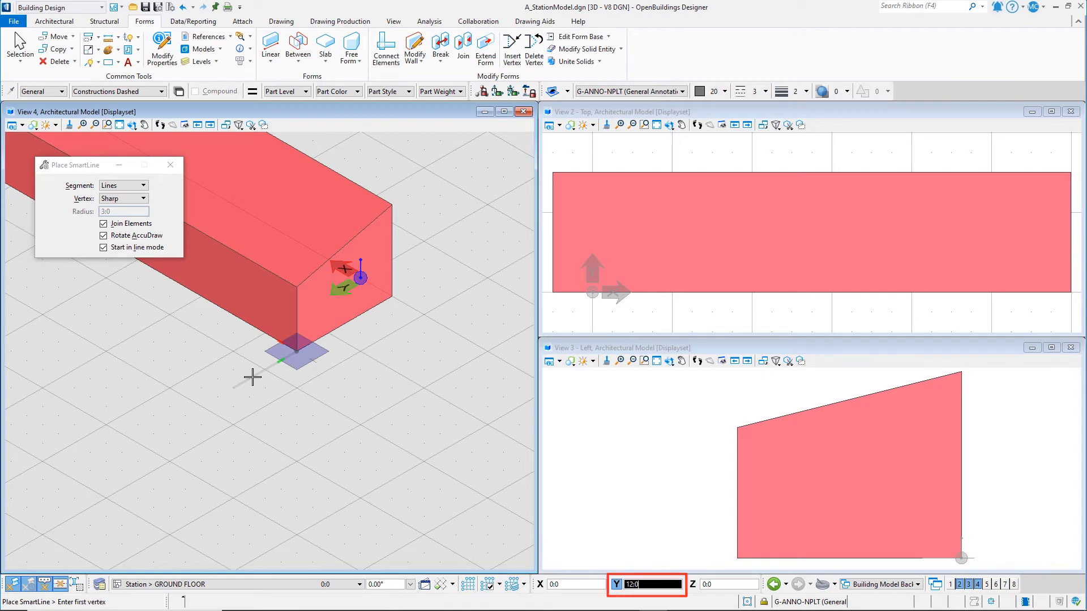
{"action": "key", "text": "o"}
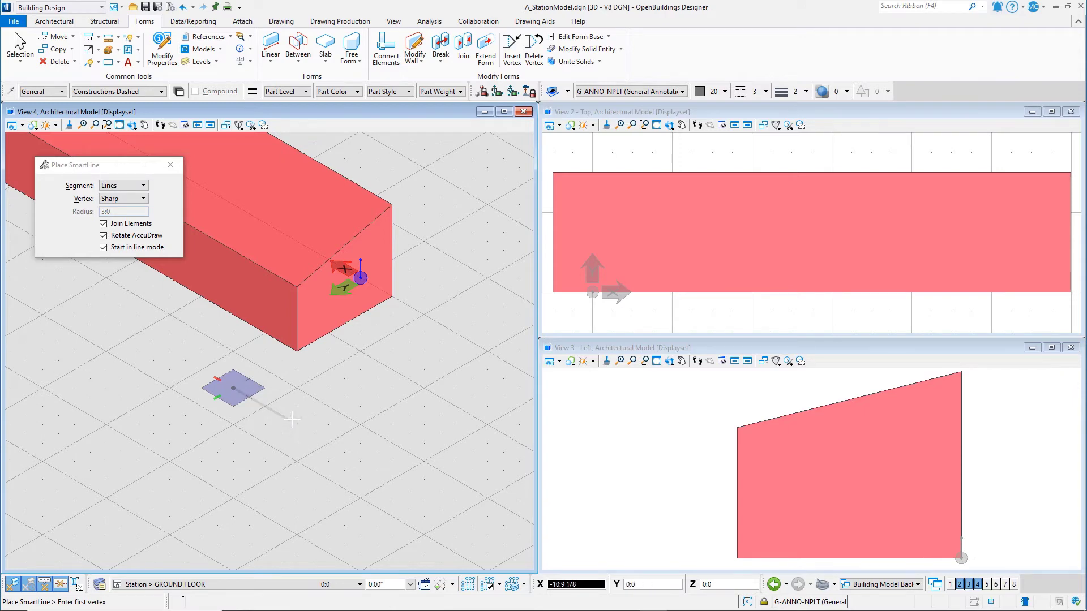
{"action": "key", "text": "Return"}
{"action": "type", "text": "12"}
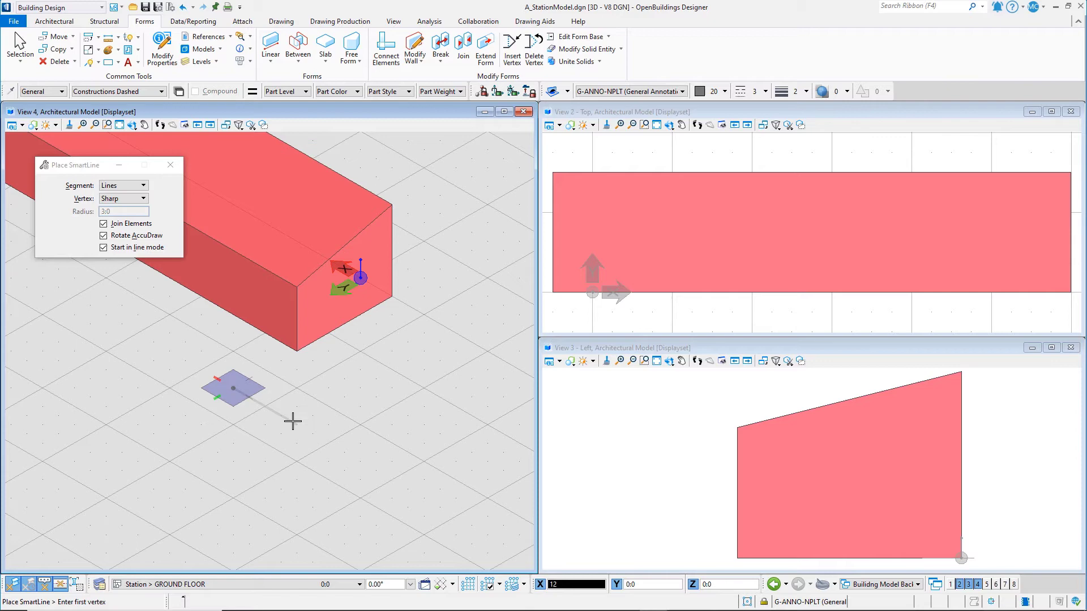
Draw a 12-unit vertical dashed line down from the offset point on a side drawing plane.
{"action": "left_click", "coordinate": [293, 421]}
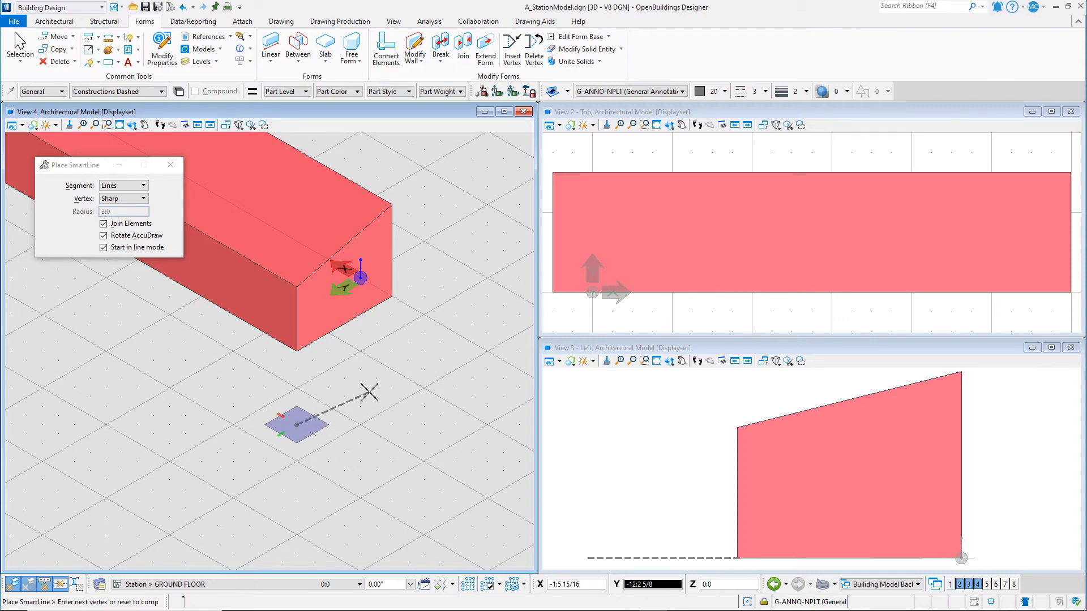
{"action": "key", "text": "t"}
{"action": "key", "text": "f"}
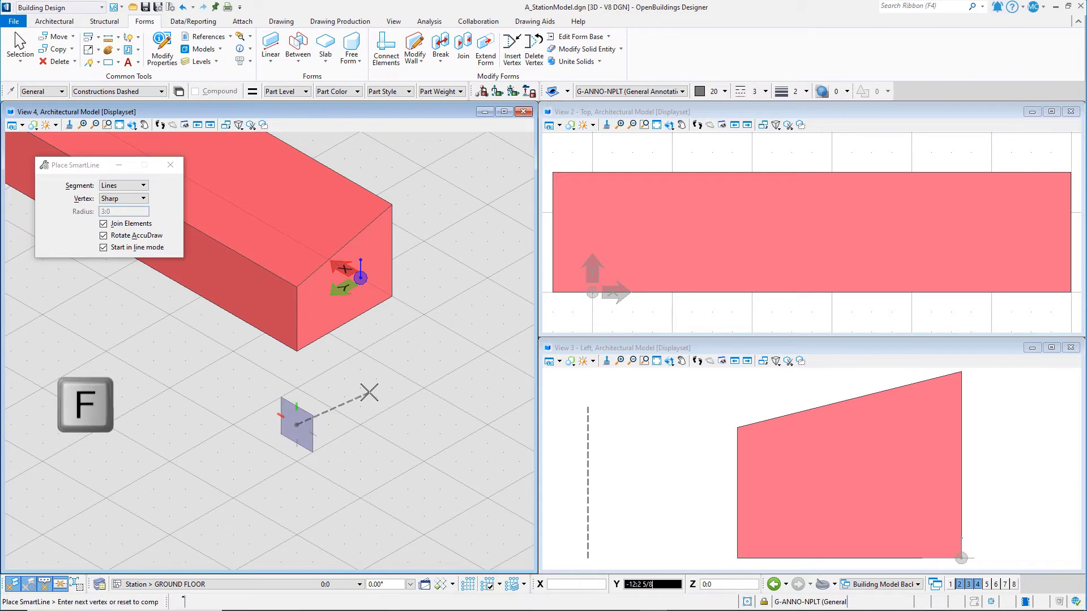
{"action": "key", "text": "s"}
{"action": "key", "text": "t"}
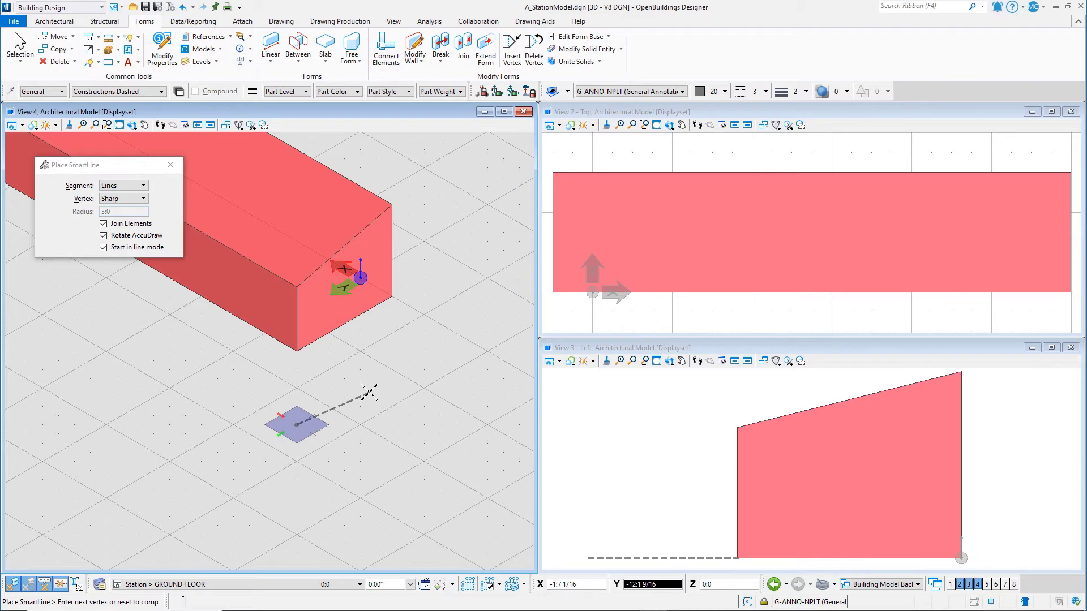
{"action": "key", "text": "s"}
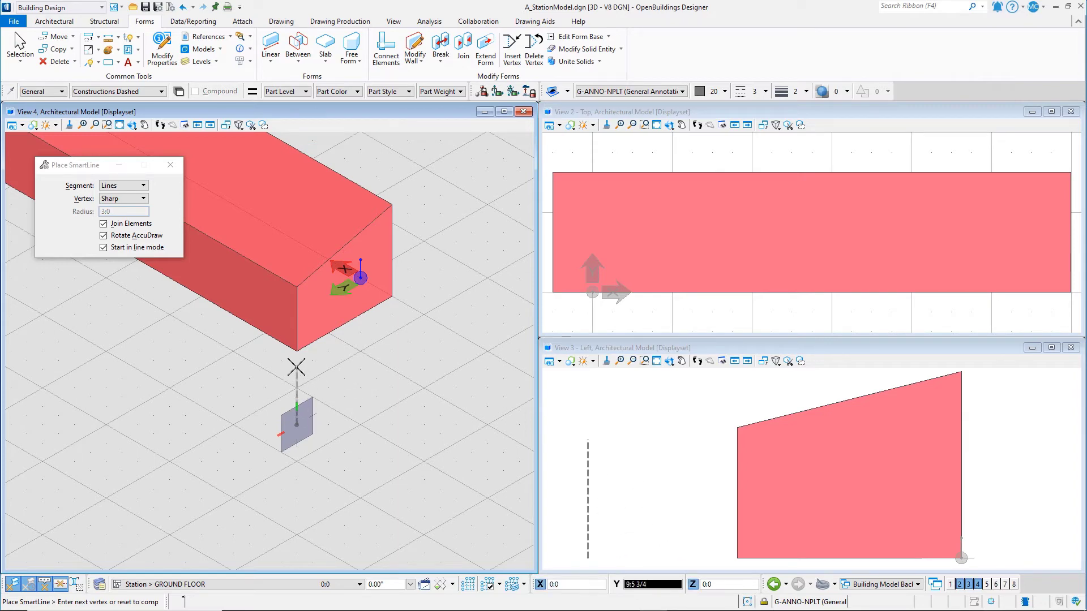
{"action": "key", "text": "Return"}
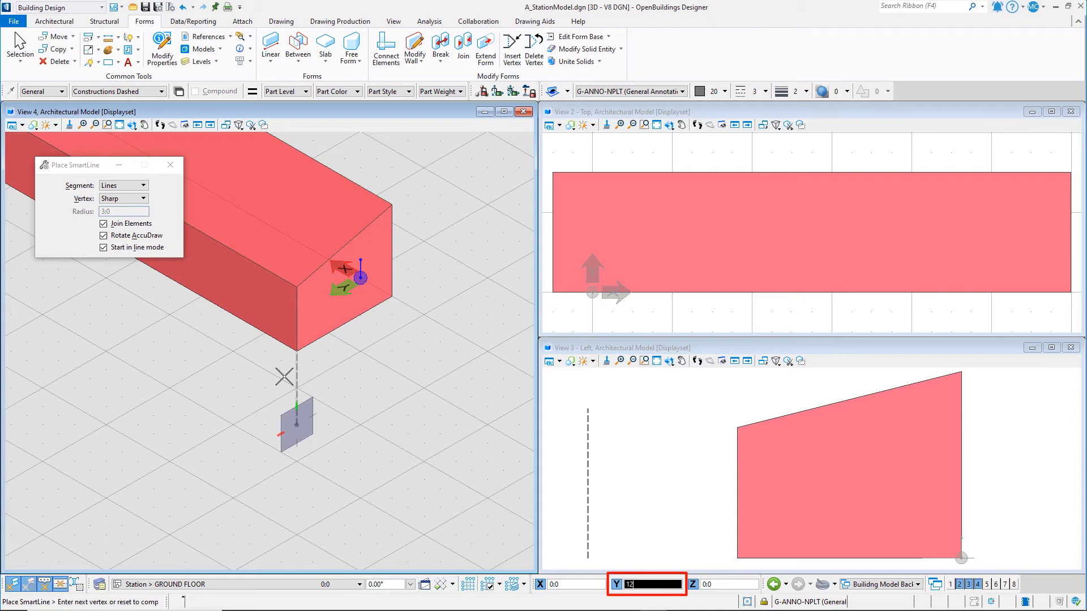
{"action": "left_click", "coordinate": [294, 378]}
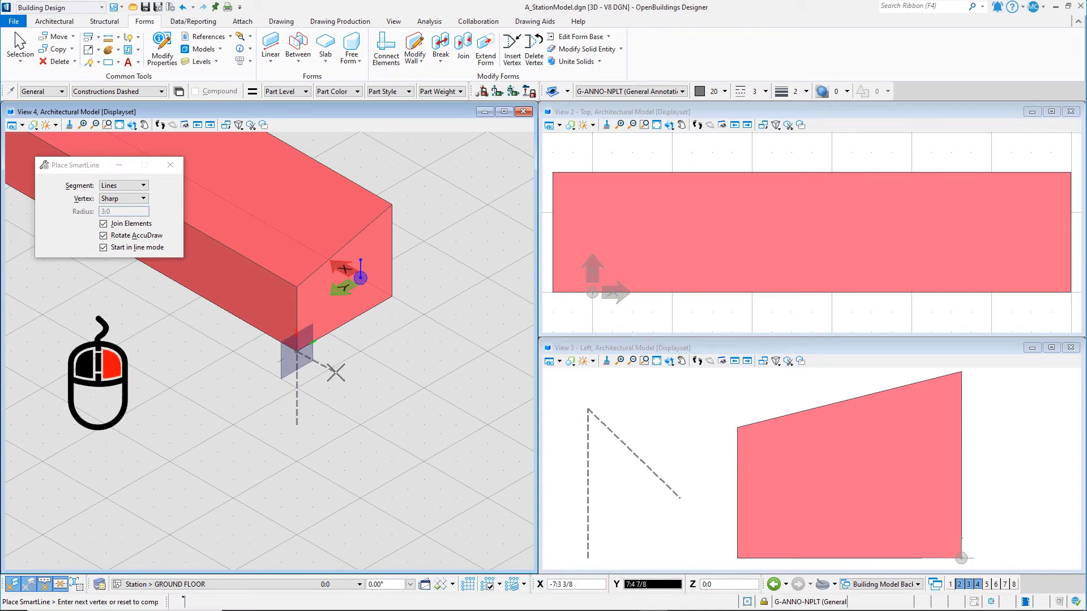
Finish the vertical line and rotate the 3D view to a new orientation.
{"action": "right_click", "coordinate": [336, 372]}
{"action": "scroll", "coordinate": [415, 523], "scroll_direction": "down", "scroll_amount": 1}
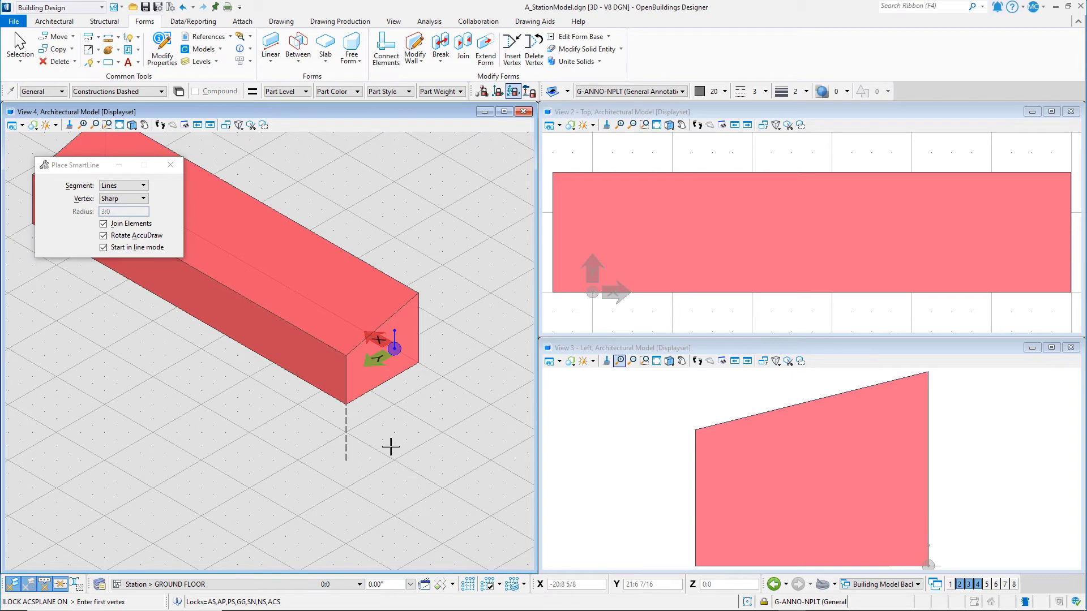
{"action": "key", "text": "r"}
{"action": "key", "text": "e"}
{"action": "key", "text": "v"}
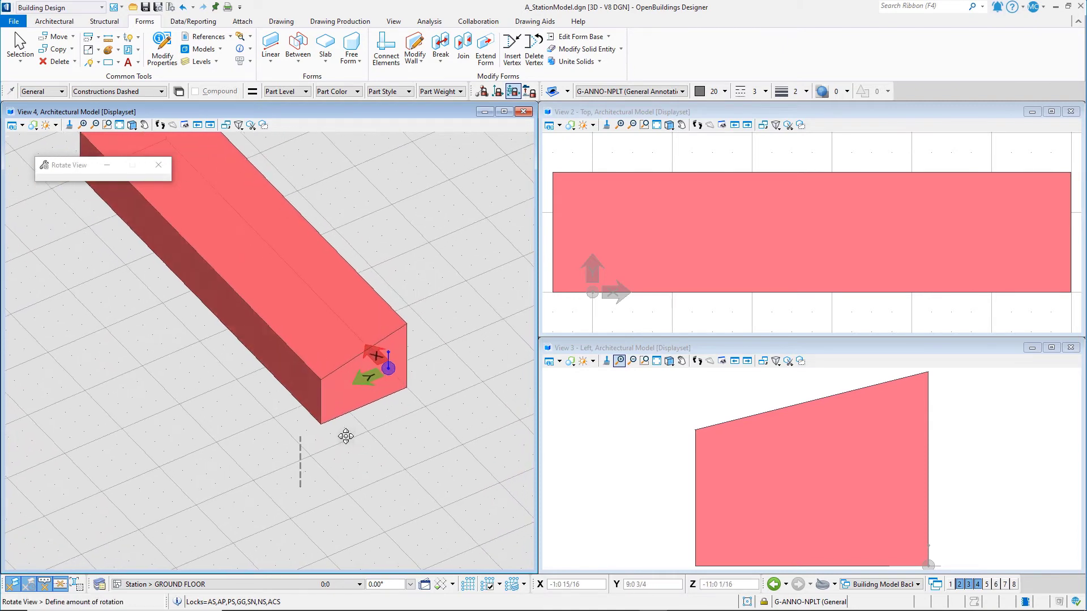
{"action": "left_click", "coordinate": [338, 417]}
{"action": "scroll", "coordinate": [310, 444], "scroll_direction": "up", "scroll_amount": 2}
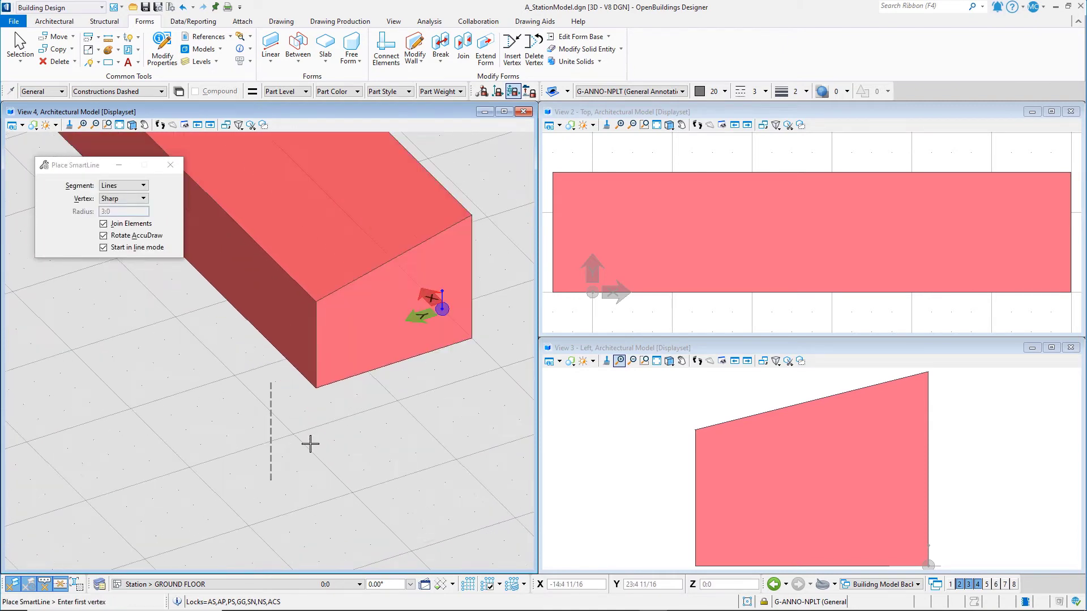
Cancel the line started at the base and turn off ACS Plane Lock.
{"action": "left_click", "coordinate": [273, 379]}
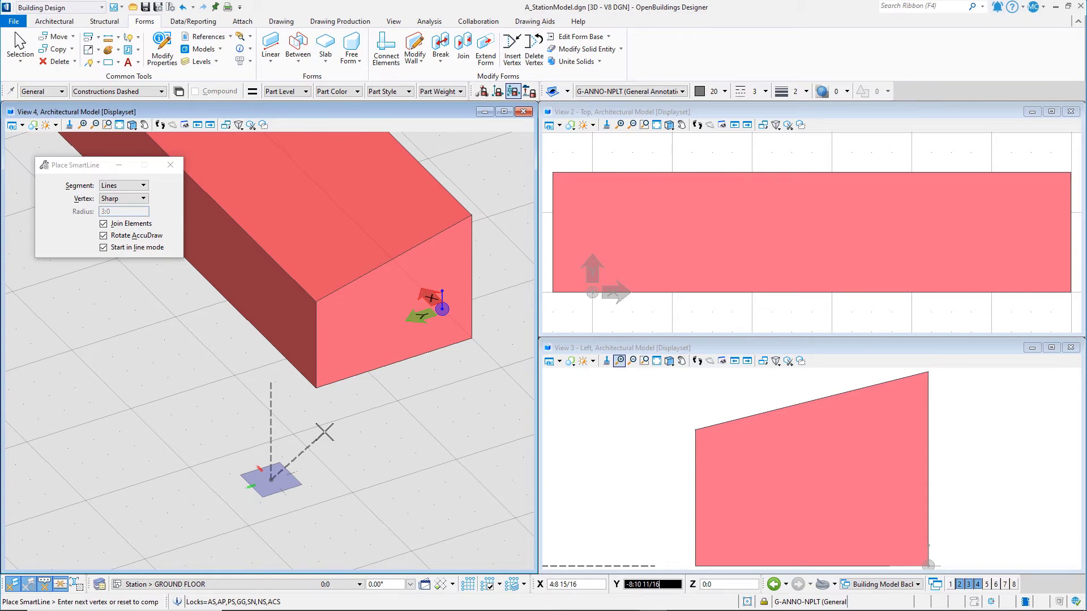
{"action": "right_click", "coordinate": [325, 430]}
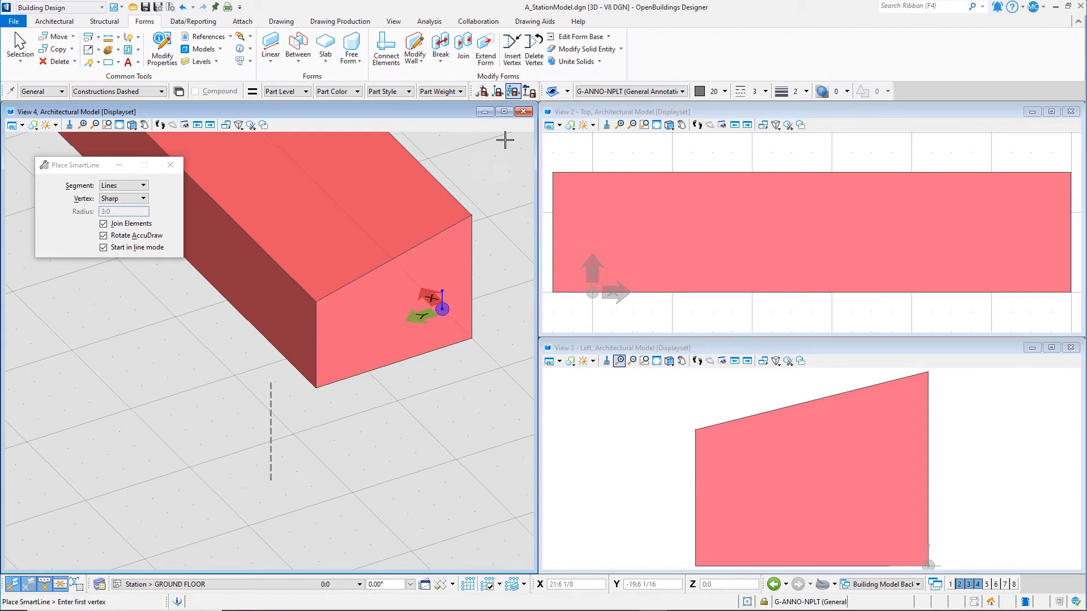
{"action": "left_click", "coordinate": [500, 92]}
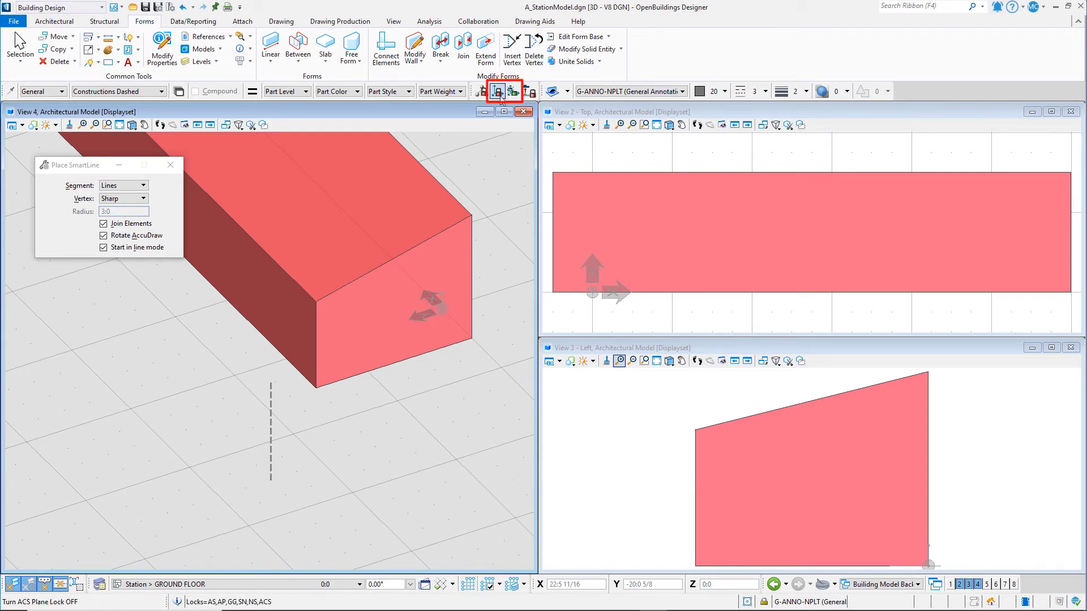
{"action": "left_click", "coordinate": [500, 92]}
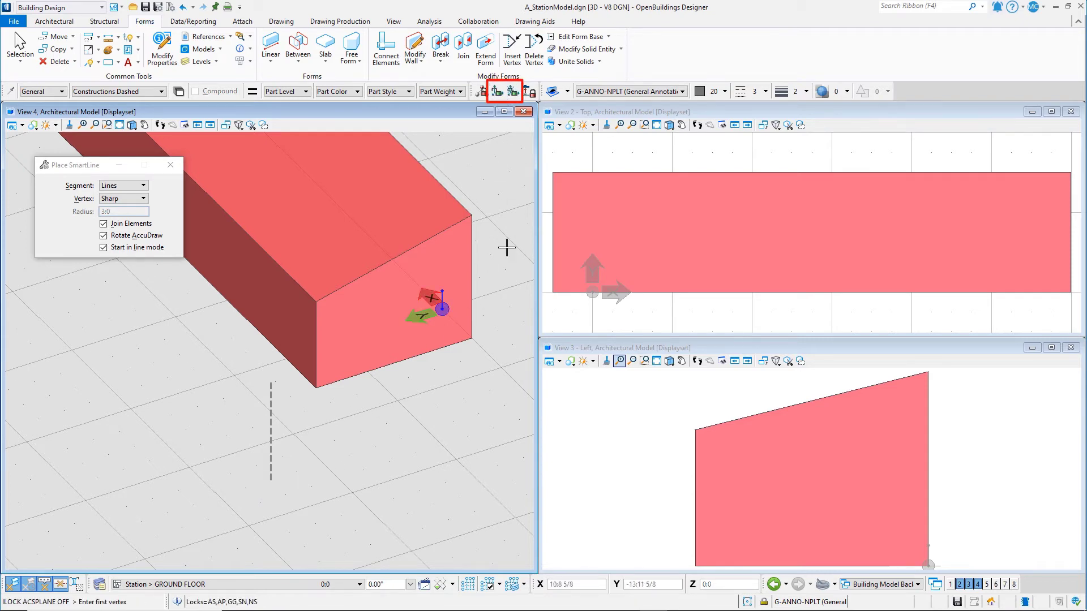
Draw a 12-unit dashed line from the vertical line's top, aligned to the roof slope.
{"action": "left_click", "coordinate": [272, 377]}
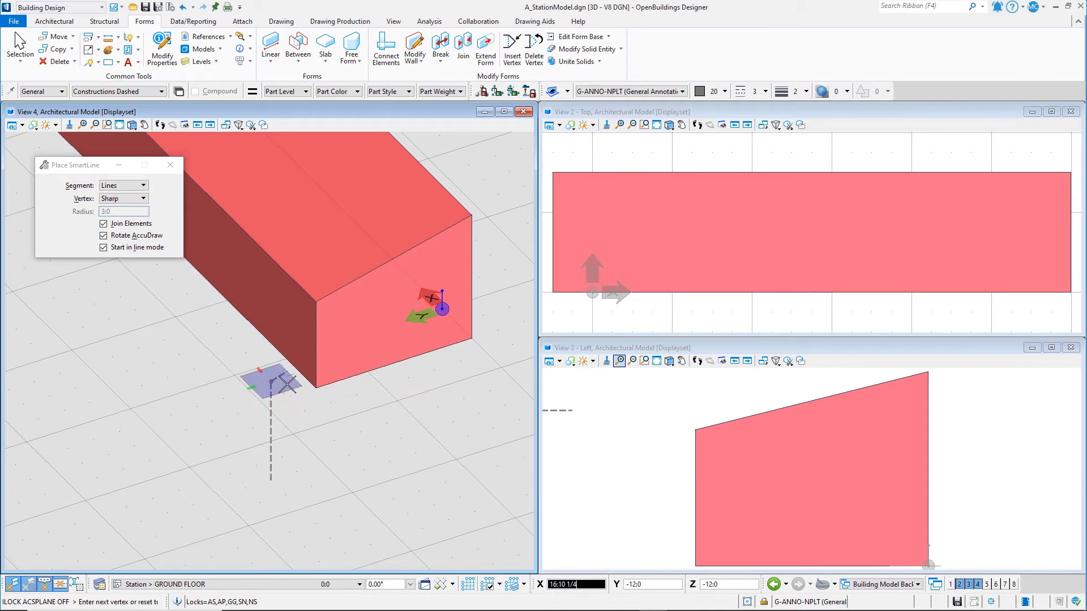
{"action": "key", "text": "r"}
{"action": "key", "text": "e"}
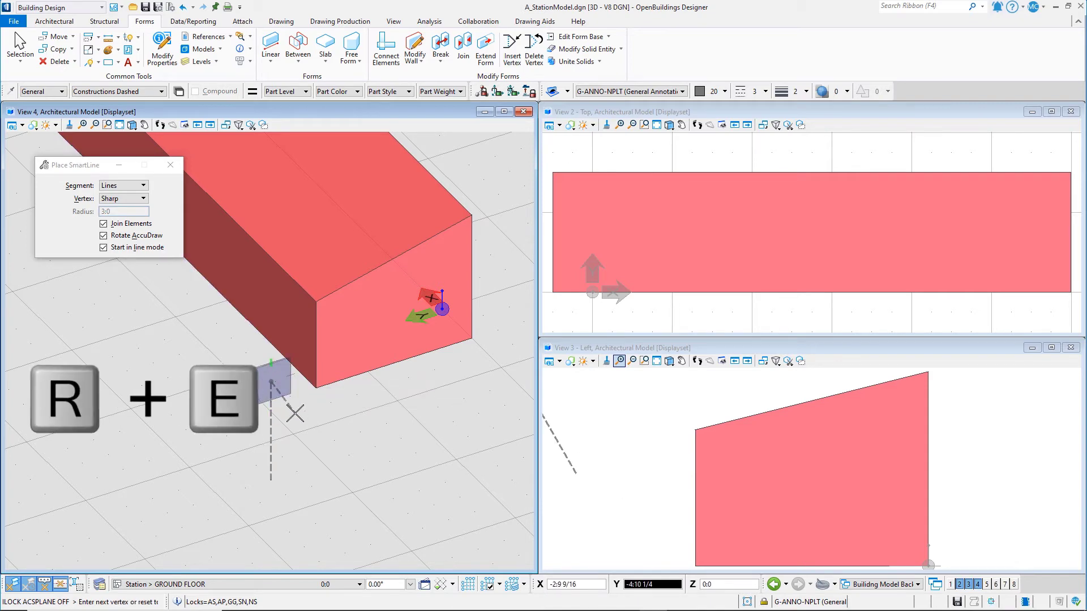
{"action": "scroll", "coordinate": [721, 483], "scroll_direction": "down", "scroll_amount": 2}
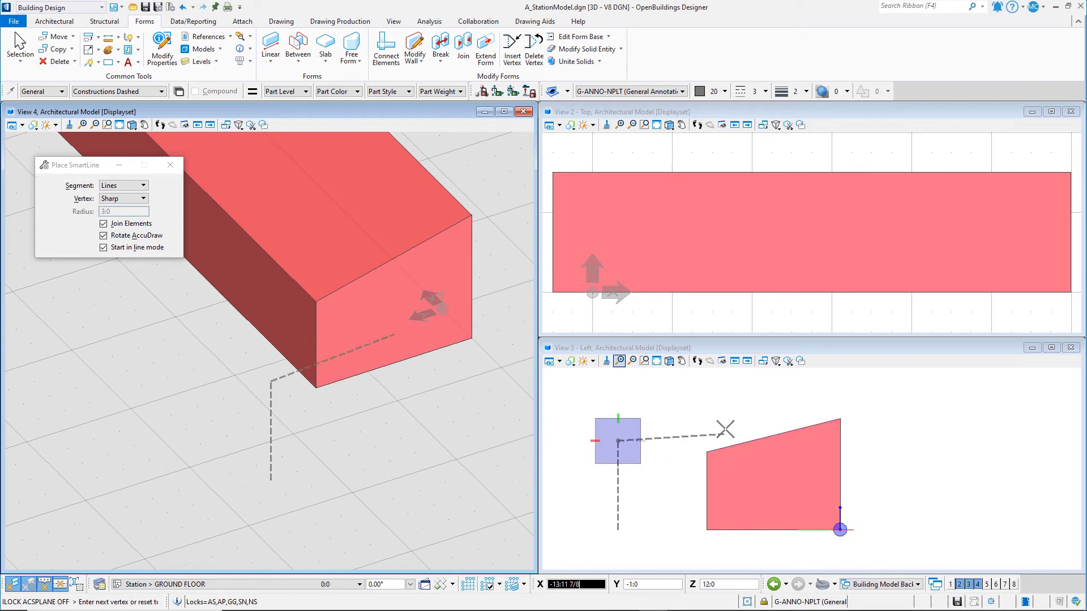
{"action": "key", "text": "r"}
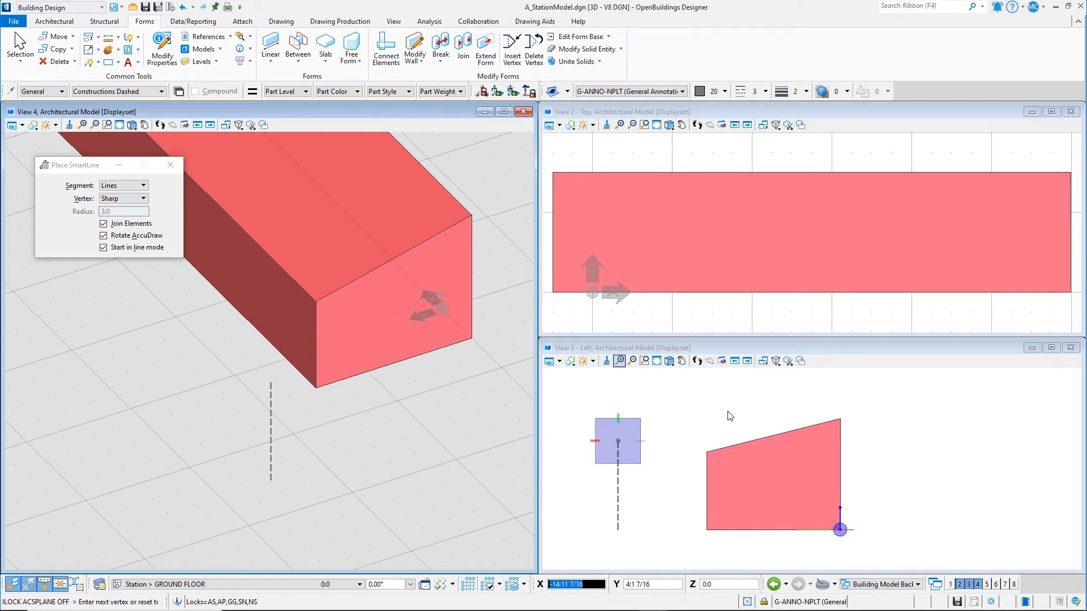
{"action": "key", "text": "e"}
{"action": "mouse_move", "coordinate": [744, 442]}
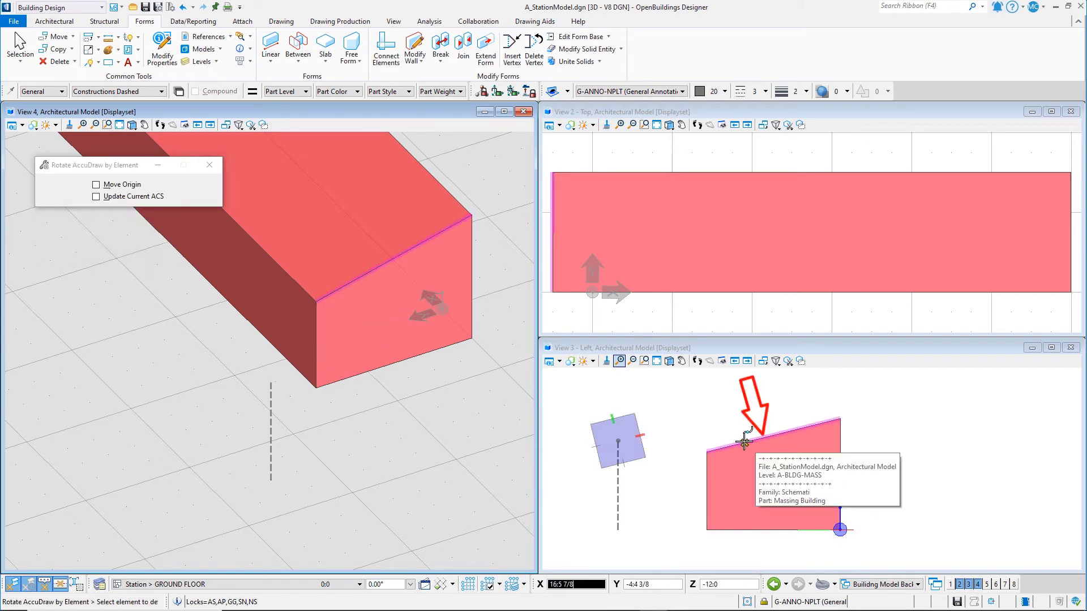
{"action": "left_click", "coordinate": [745, 441]}
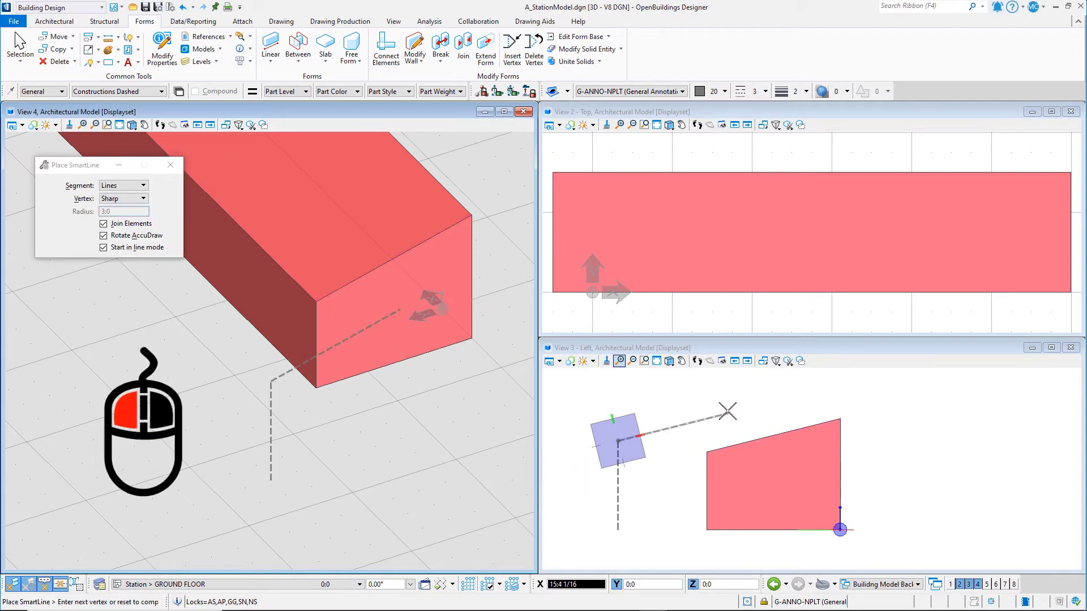
{"action": "key", "text": "Return"}
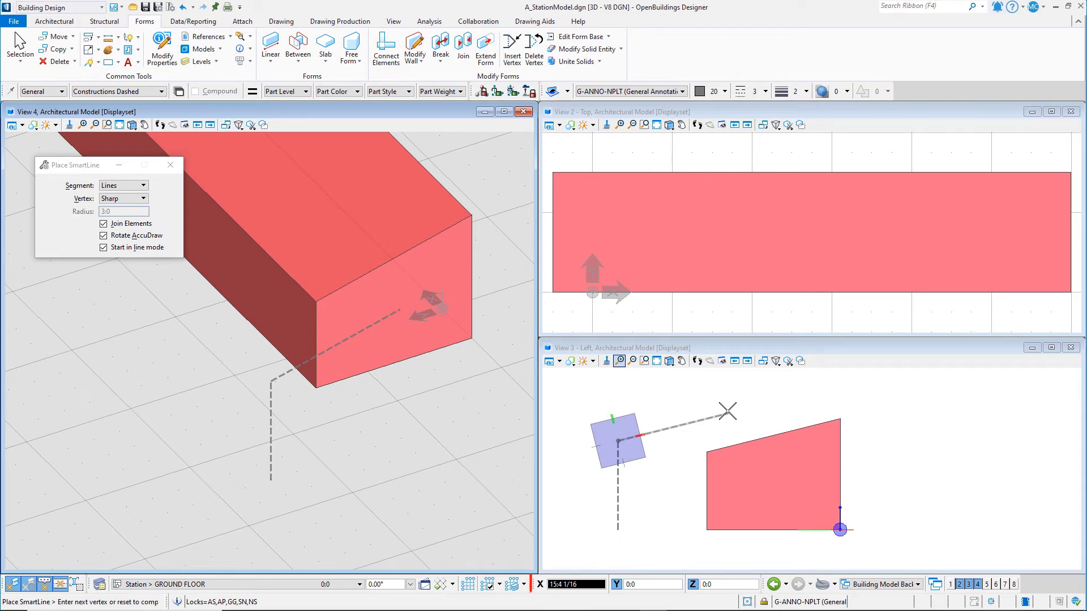
{"action": "type", "text": "12"}
{"action": "left_click", "coordinate": [727, 412]}
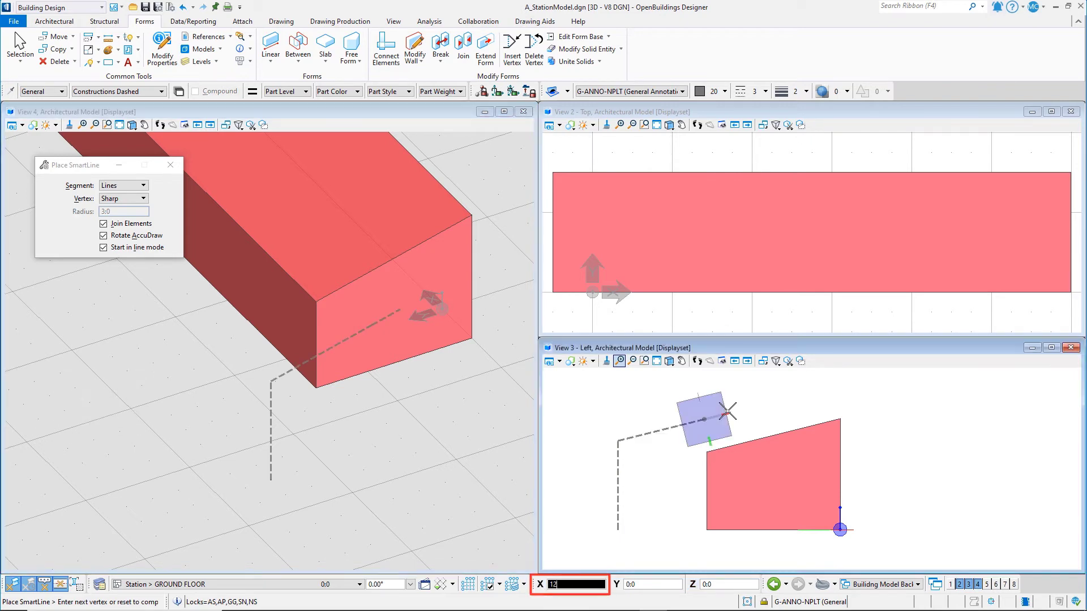
{"action": "left_click", "coordinate": [699, 398]}
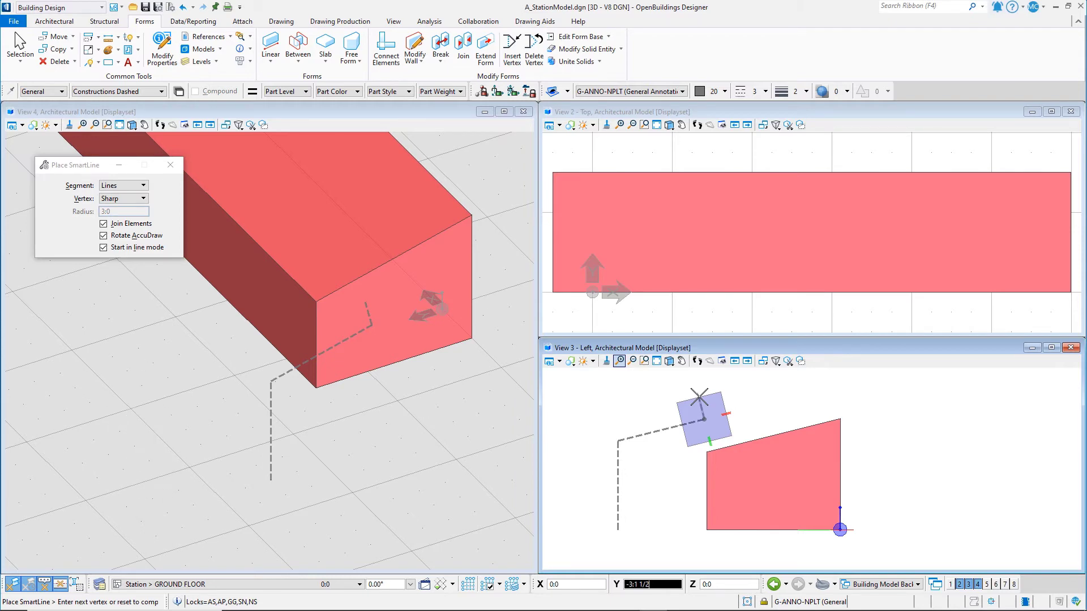
{"action": "right_click", "coordinate": [700, 399]}
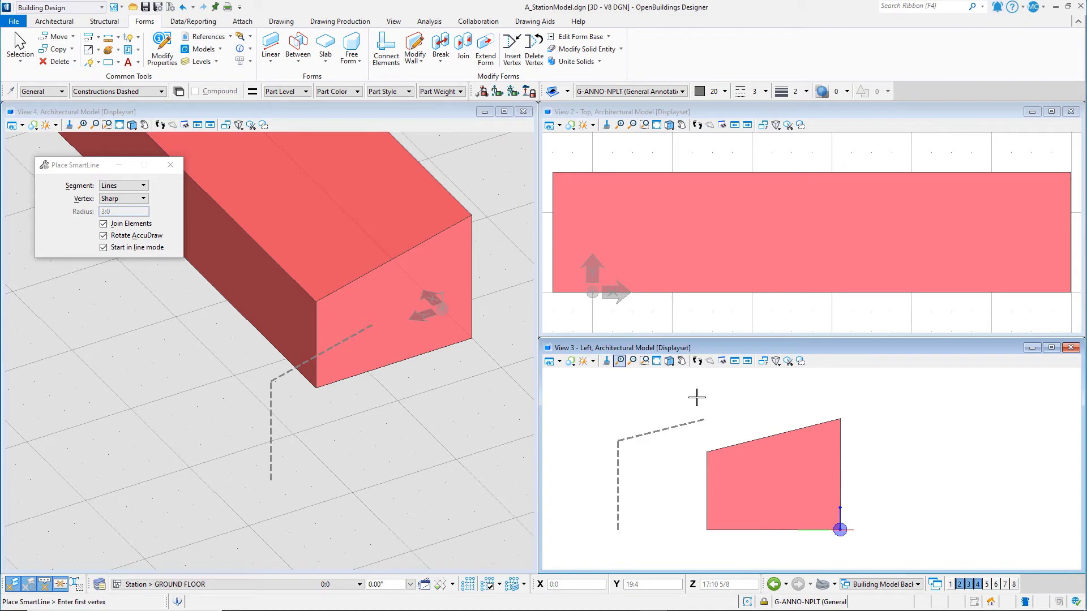
Draw a 15-unit dashed line at 22.5° in polar mode, starting from the lines' junction.
{"action": "left_click", "coordinate": [271, 382]}
{"action": "key", "text": "s"}
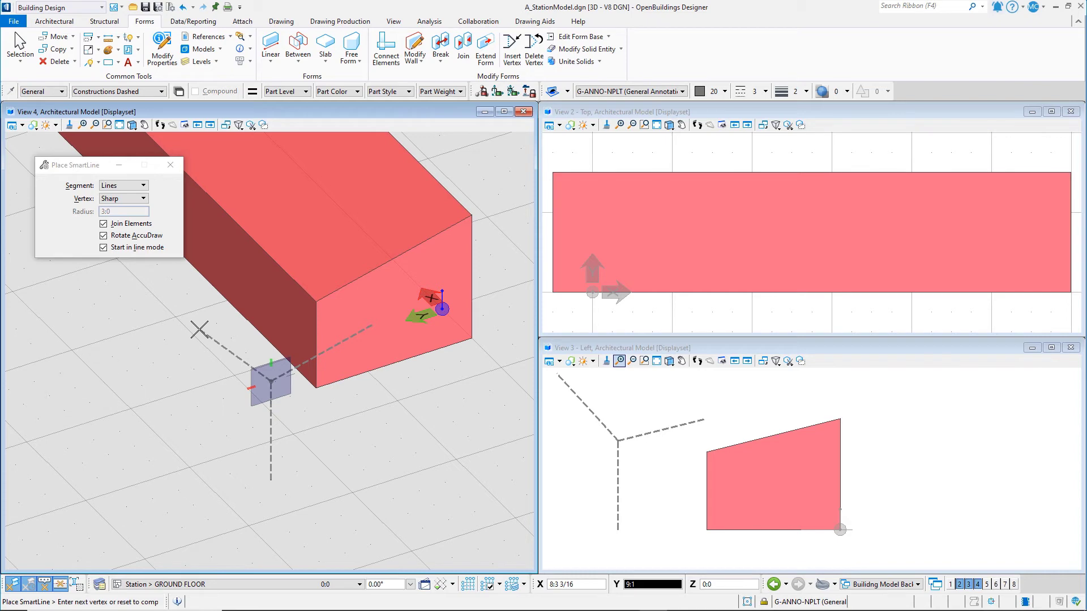
{"action": "key", "text": "m"}
{"action": "key", "text": "space"}
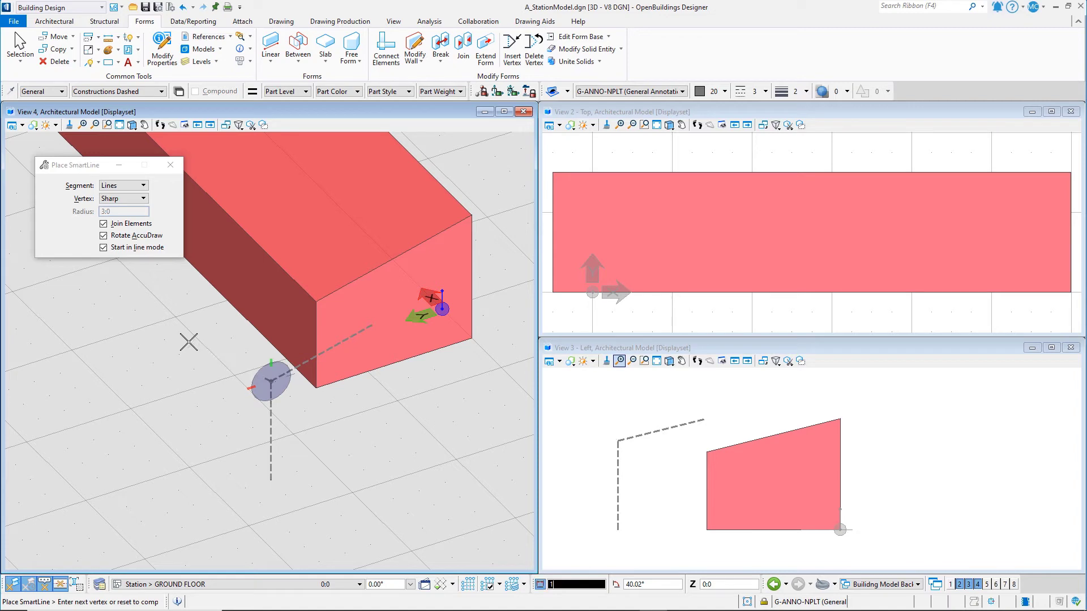
{"action": "type", "text": "15"}
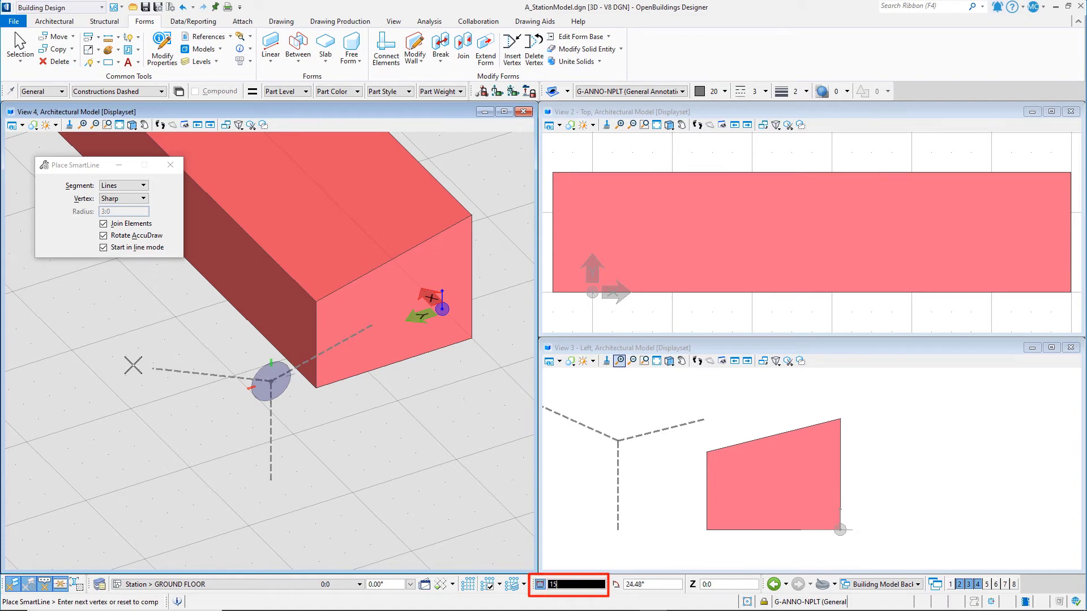
{"action": "key", "text": "Tab"}
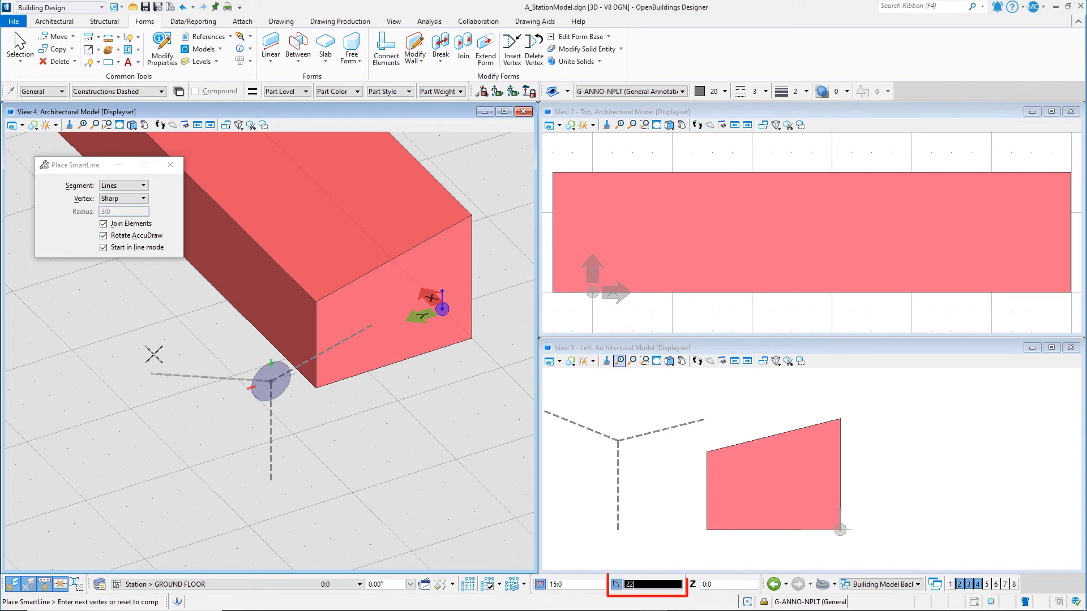
{"action": "type", "text": "22.5"}
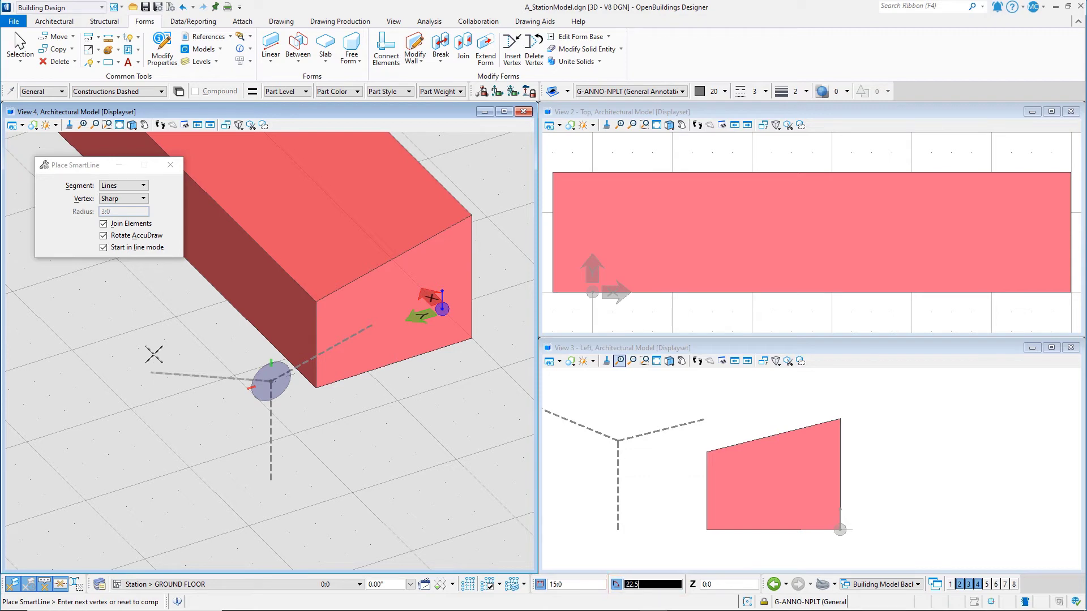
{"action": "left_click", "coordinate": [154, 354]}
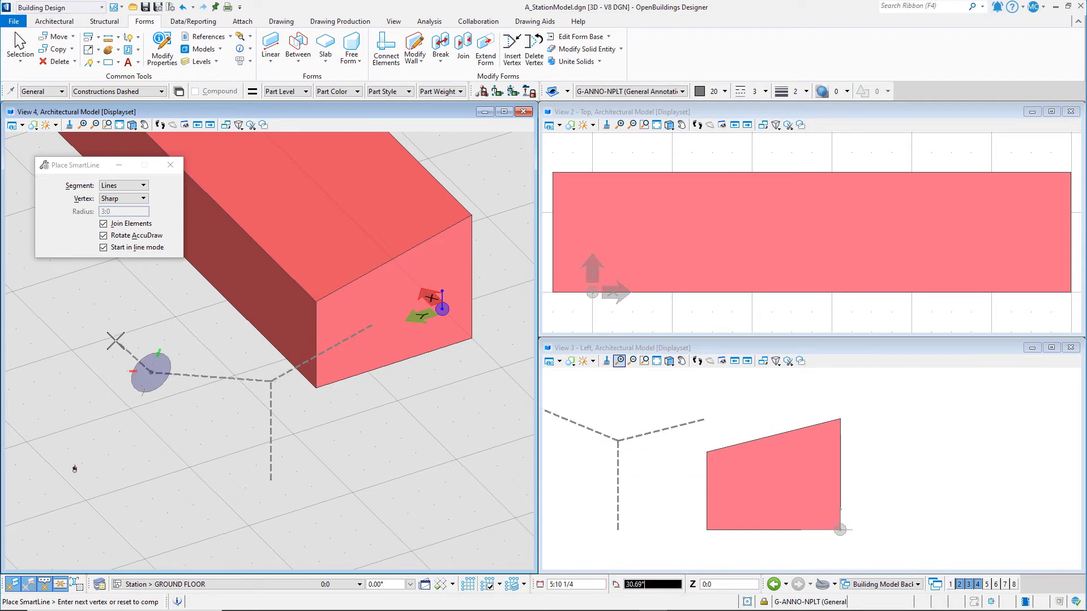
{"action": "right_click", "coordinate": [123, 329]}
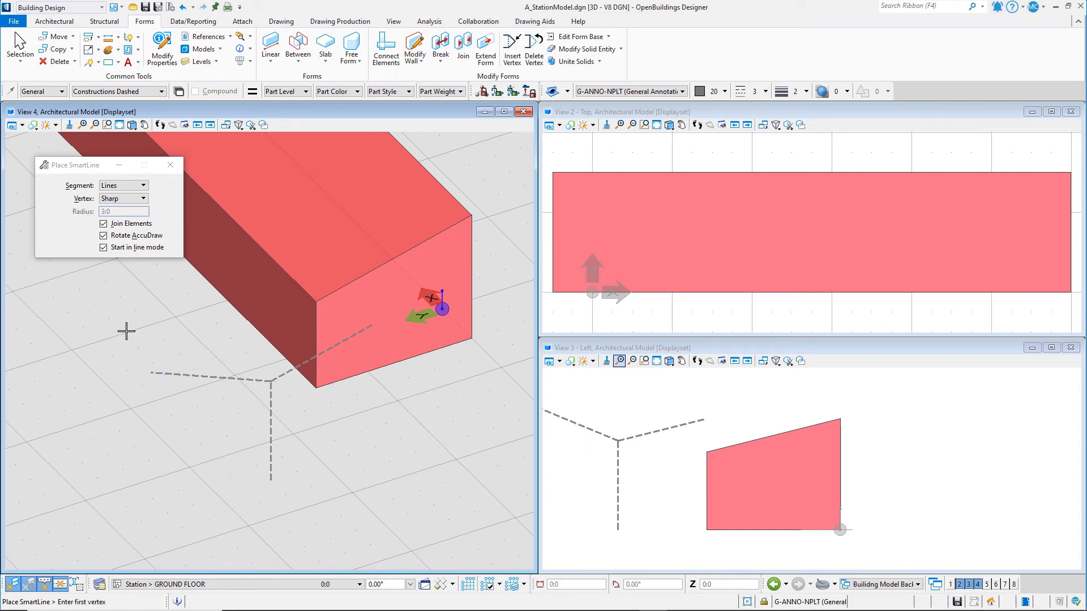
Fit View 3 and View 4, then box-select the three dashed construction lines.
{"action": "left_click", "coordinate": [657, 362]}
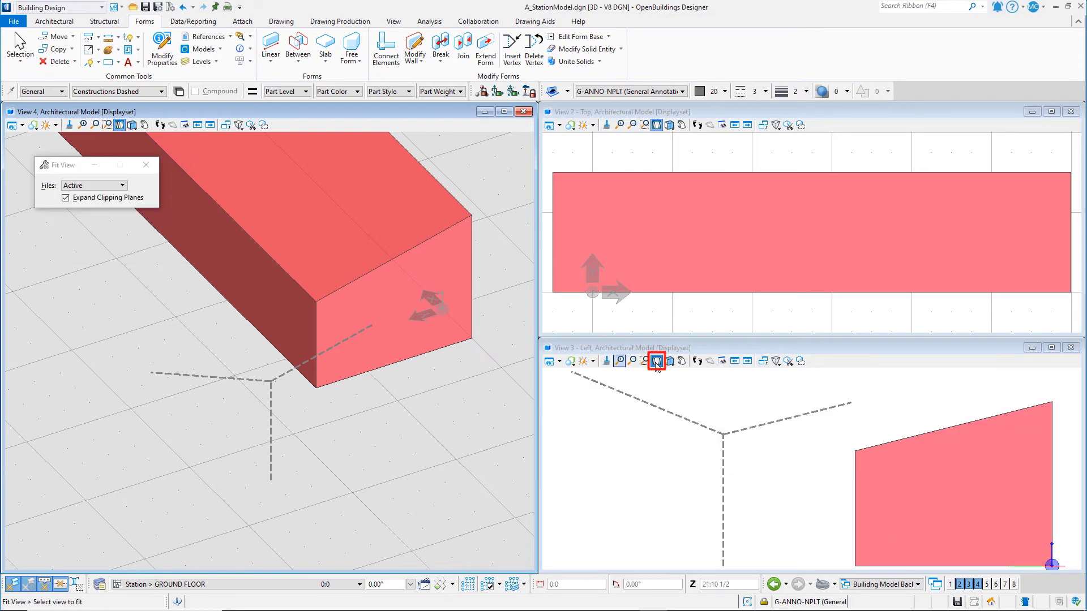
{"action": "left_click", "coordinate": [321, 503]}
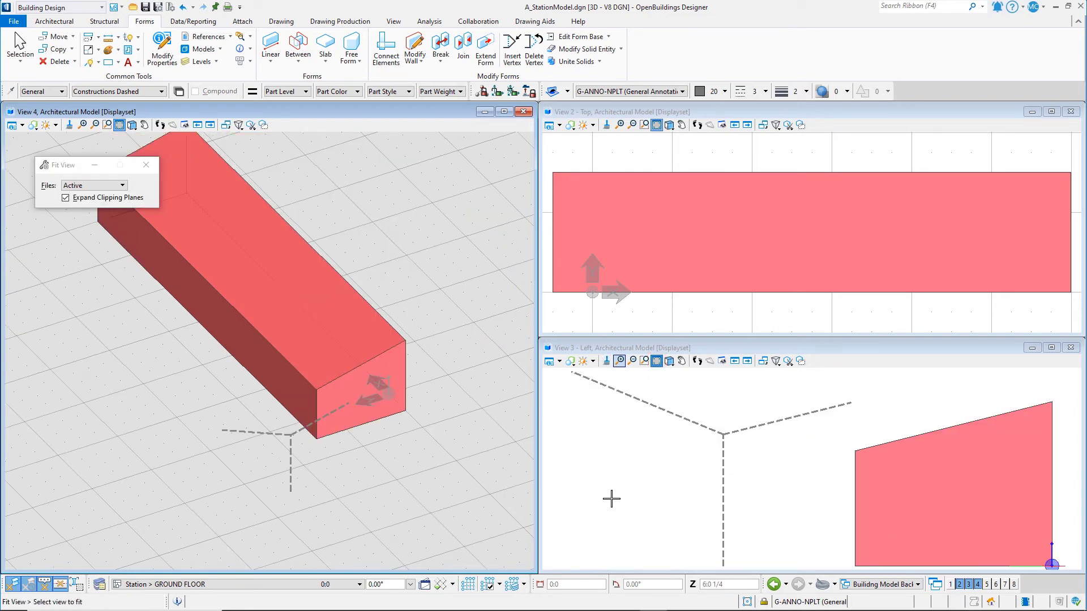
{"action": "key", "text": "space"}
{"action": "left_click", "coordinate": [553, 501]}
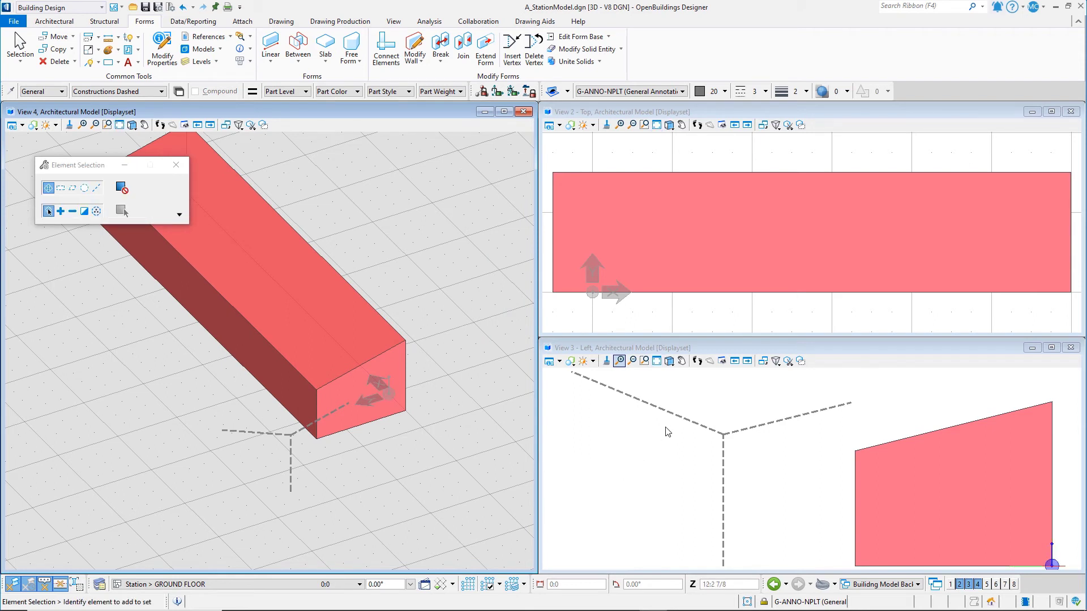
{"action": "left_click_drag", "start_coordinate": [772, 499], "coordinate": [683, 411]}
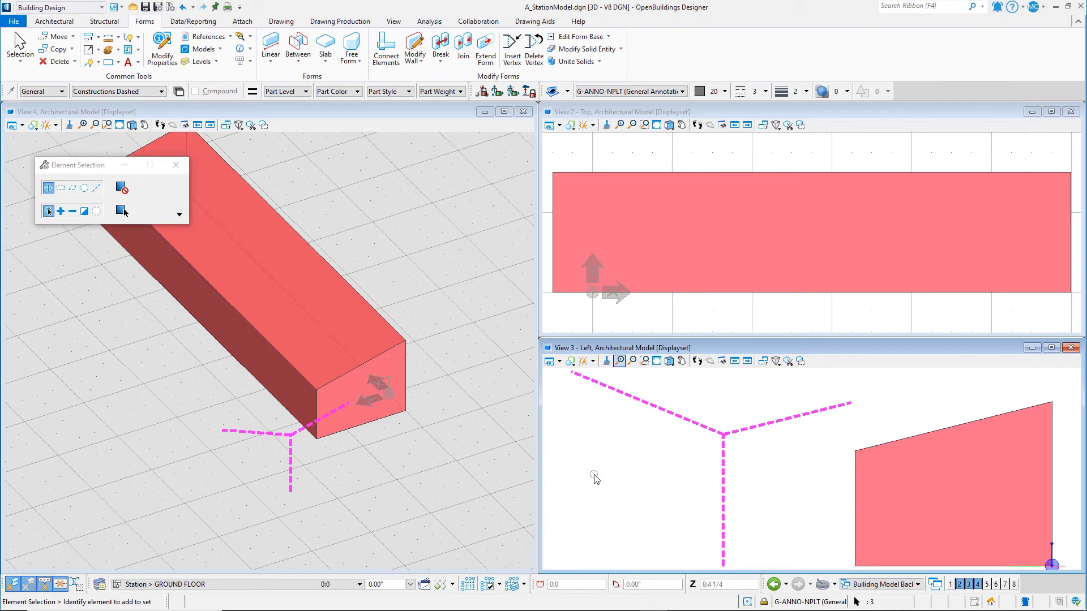
{"action": "key", "text": "space"}
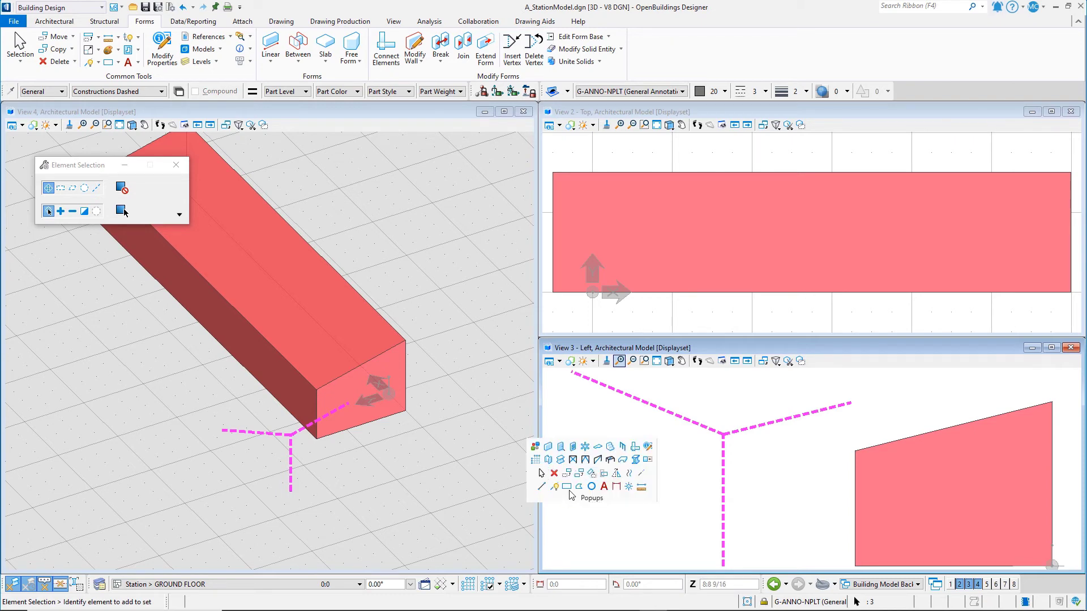
Copy the three dashed lines 18 units along the building side from their base point.
{"action": "left_click", "coordinate": [580, 473]}
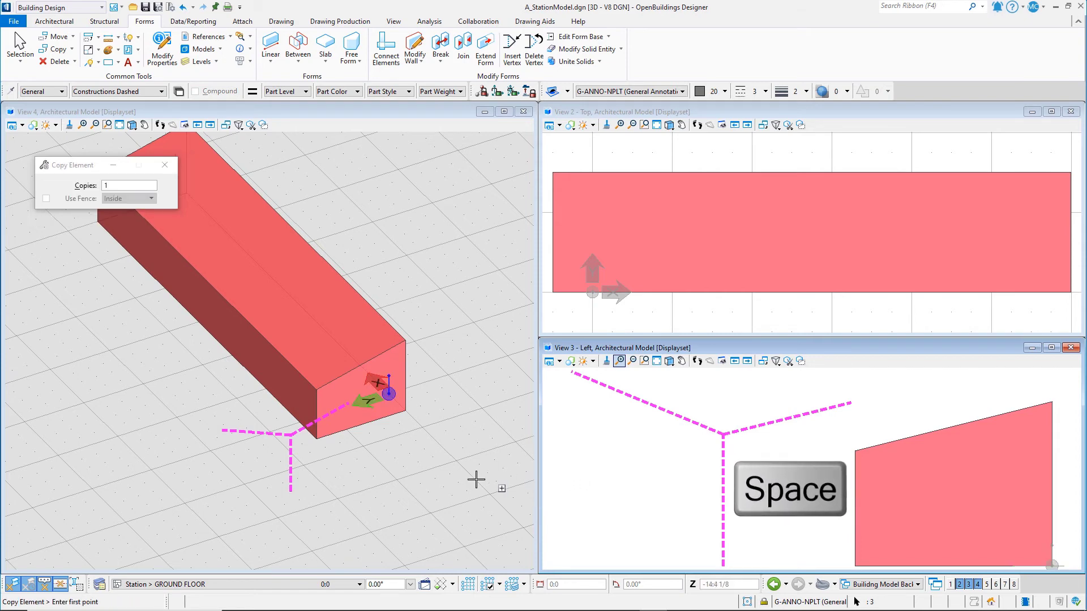
{"action": "left_click", "coordinate": [291, 489]}
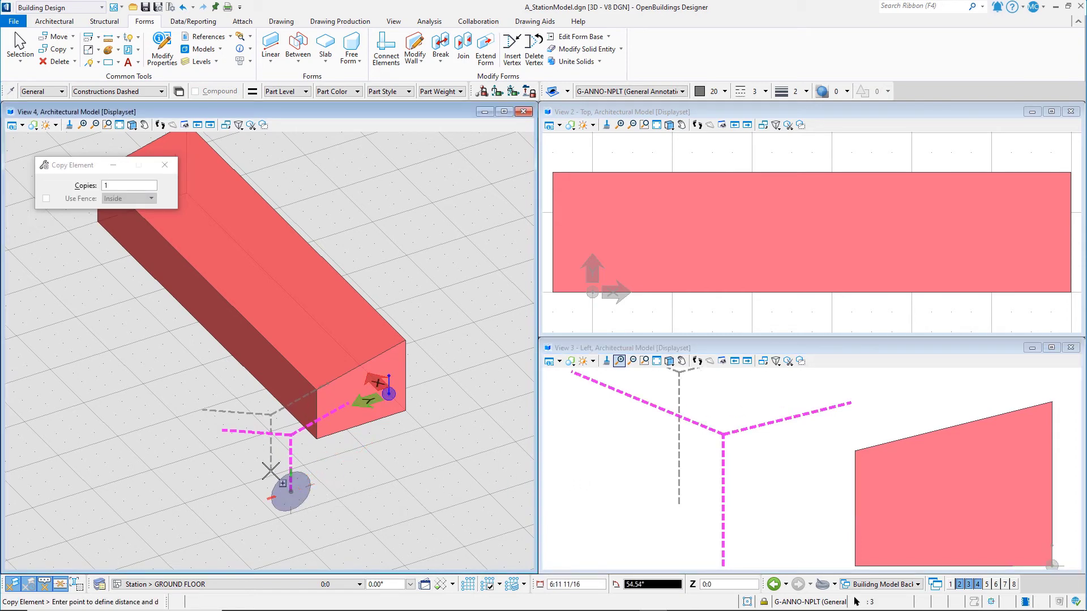
{"action": "key", "text": "t"}
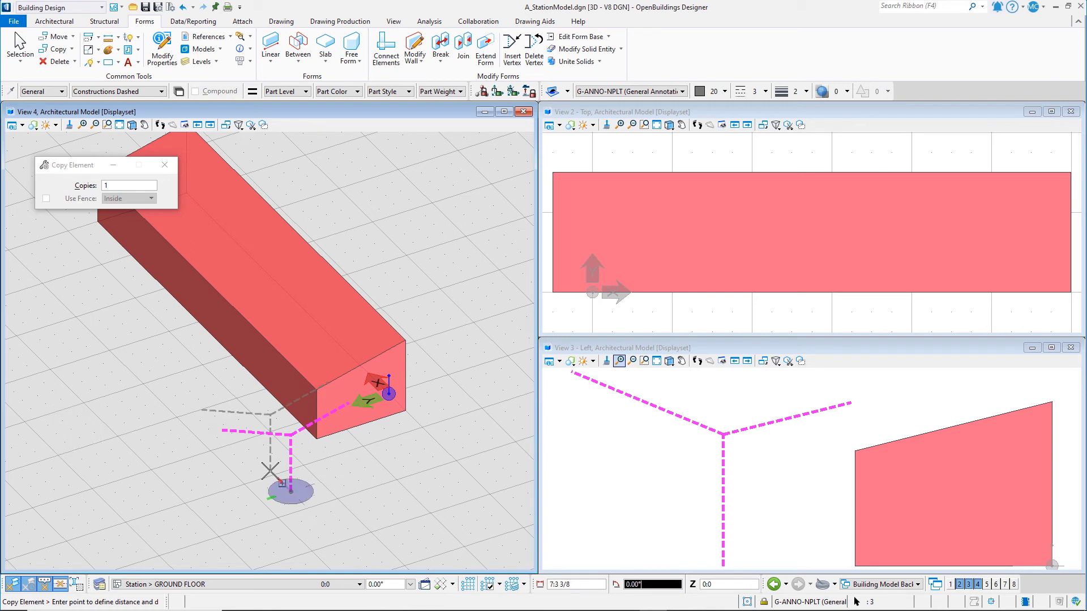
{"action": "key", "text": "m"}
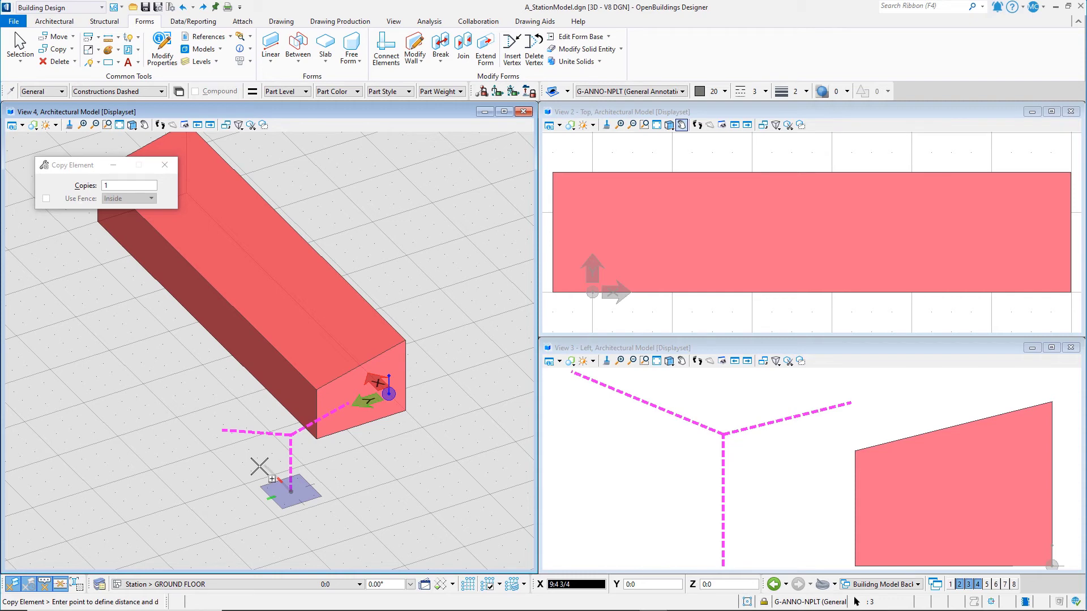
{"action": "key", "text": "Return"}
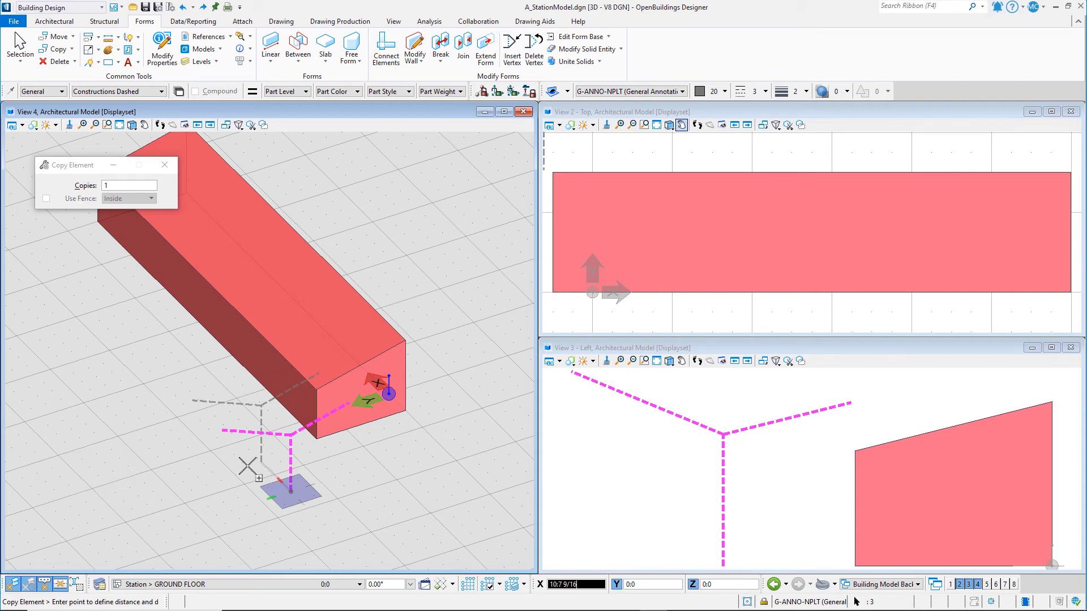
{"action": "type", "text": "1"}
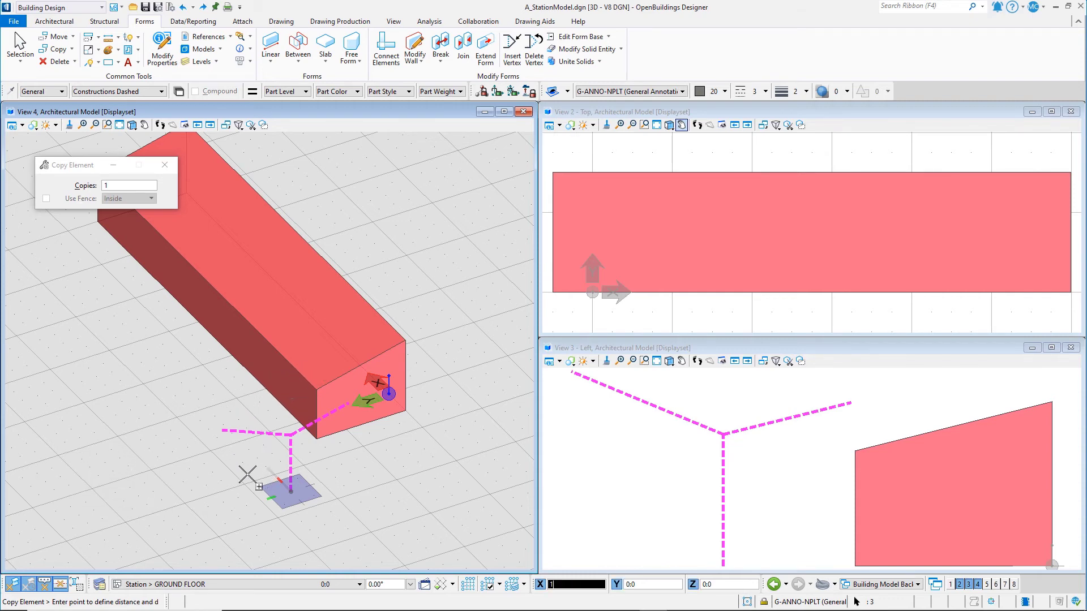
{"action": "type", "text": "8"}
{"action": "left_click", "coordinate": [246, 469]}
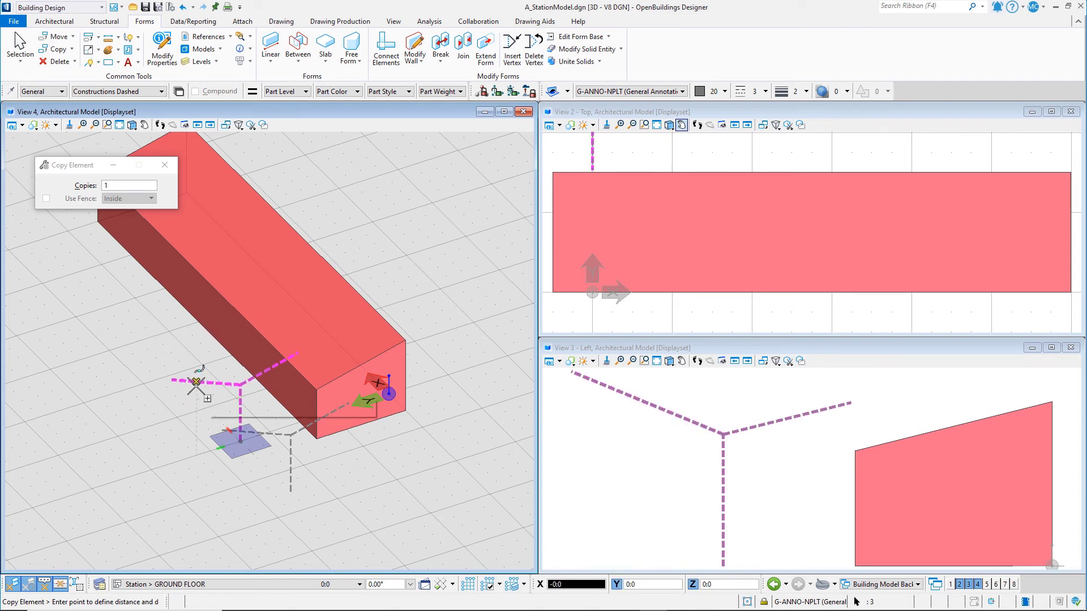
Place four more copies of the dashed construction lines at the entered X distance along the building.
{"action": "middle_click", "coordinate": [184, 399]}
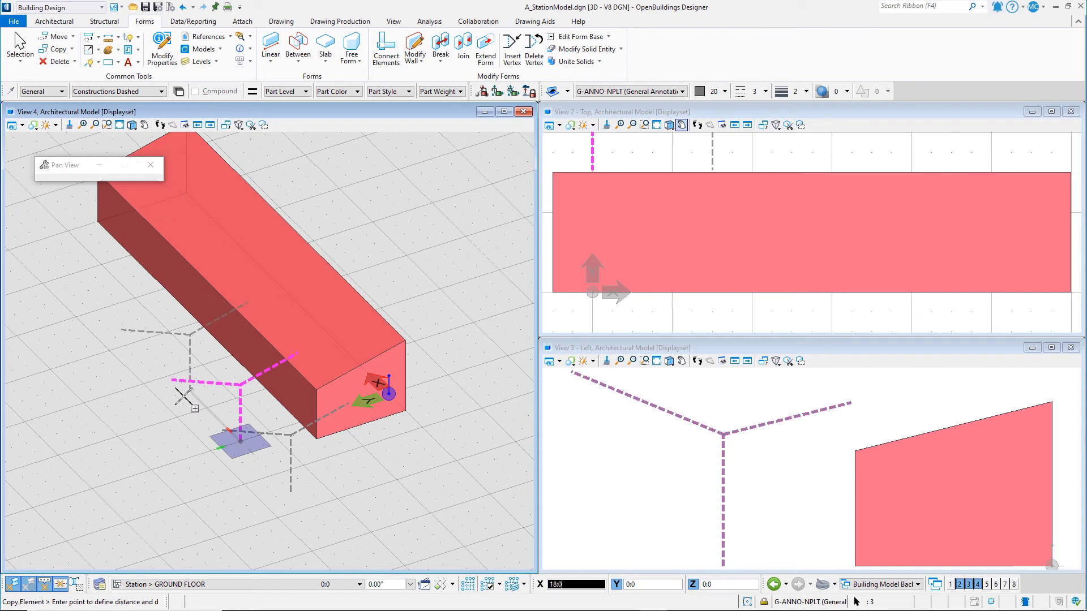
{"action": "key", "text": "Return"}
{"action": "middle_click_drag", "start_coordinate": [184, 399], "coordinate": [320, 466]}
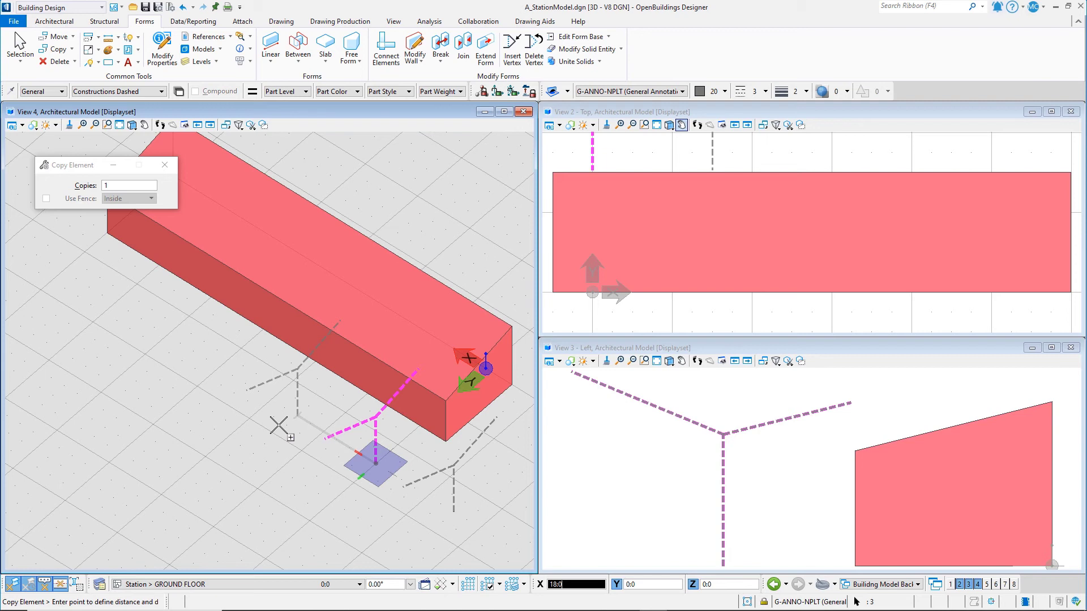
{"action": "left_click", "coordinate": [280, 425]}
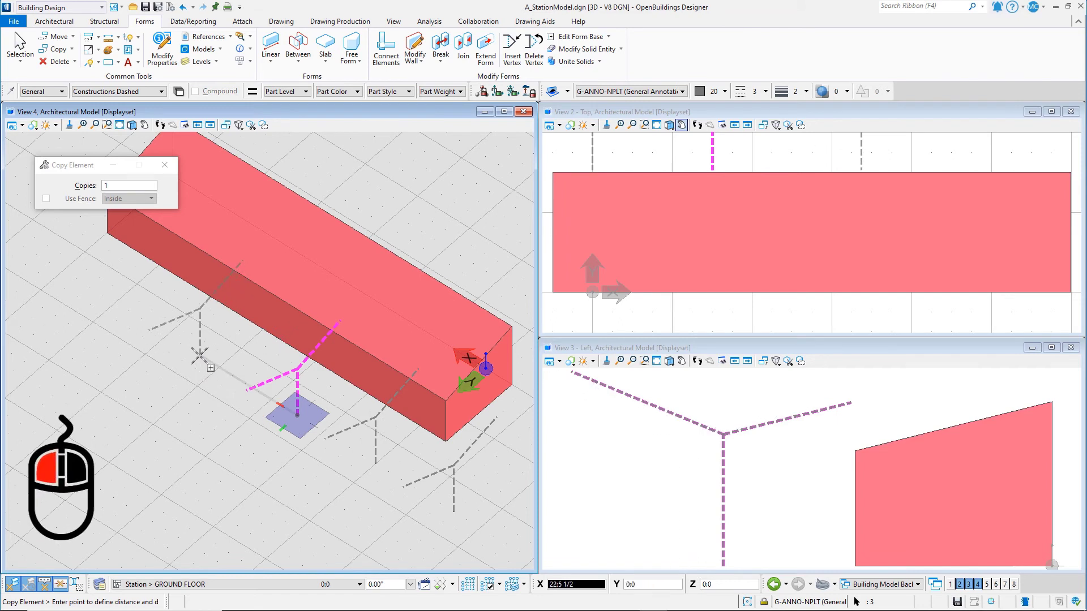
{"action": "type", "text": "0"}
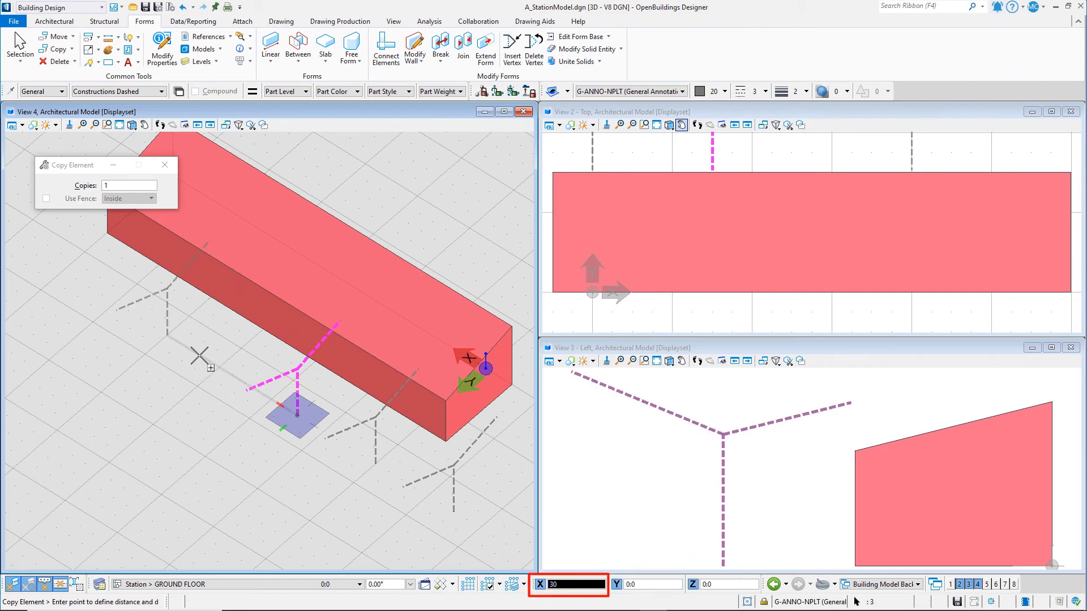
{"action": "left_click", "coordinate": [199, 359]}
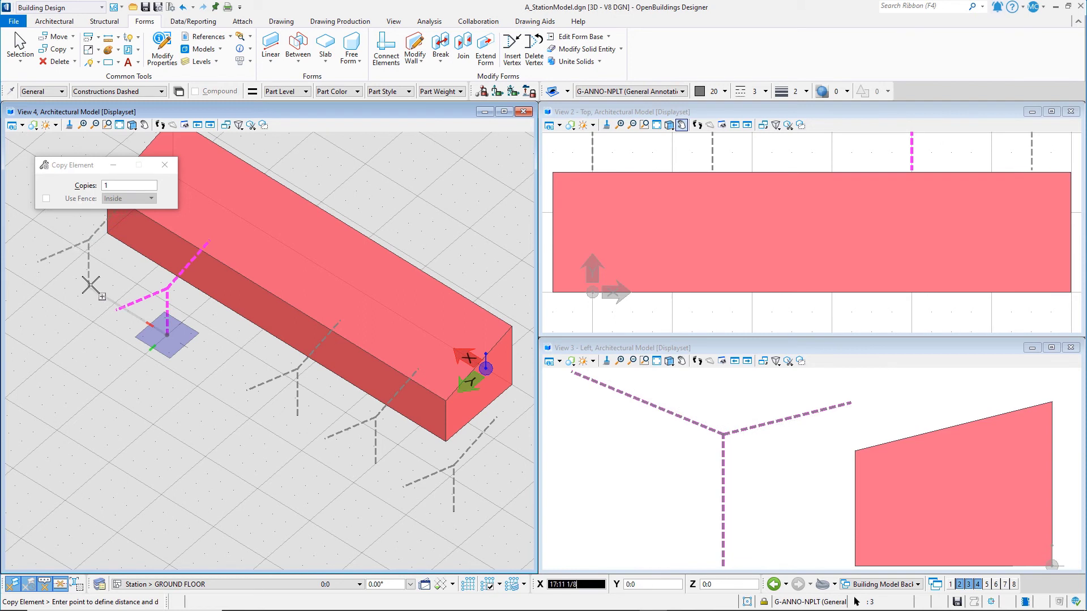
{"action": "type", "text": "18"}
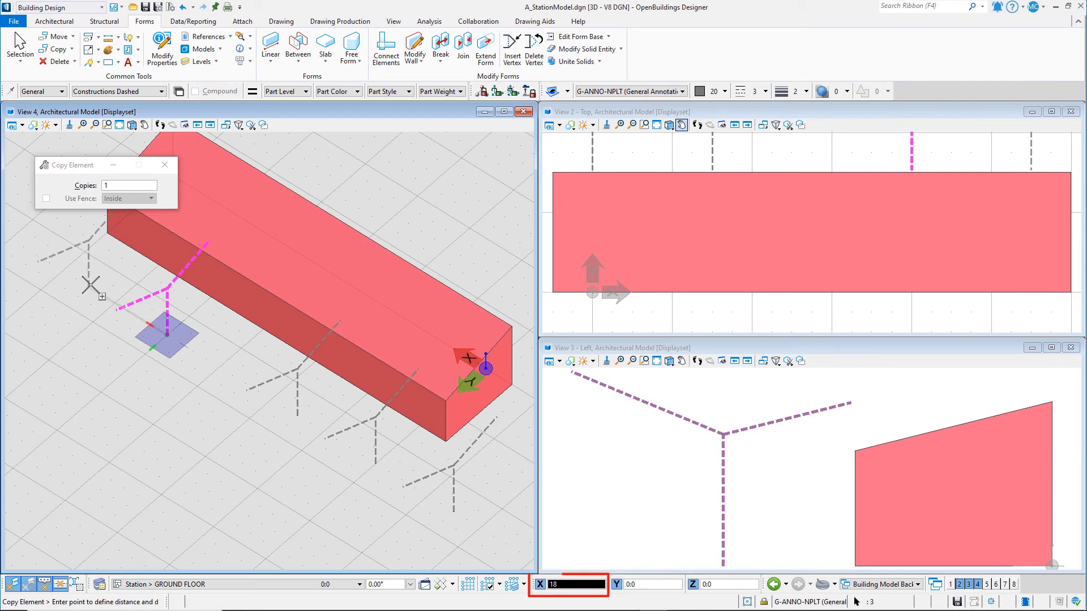
{"action": "left_click", "coordinate": [89, 285]}
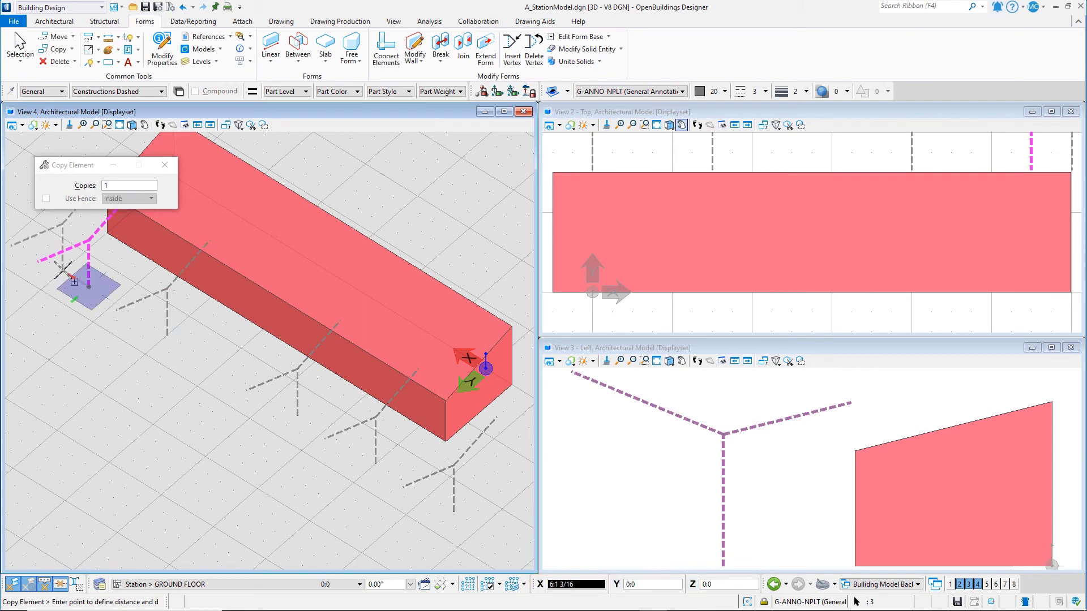
{"action": "type", "text": "18"}
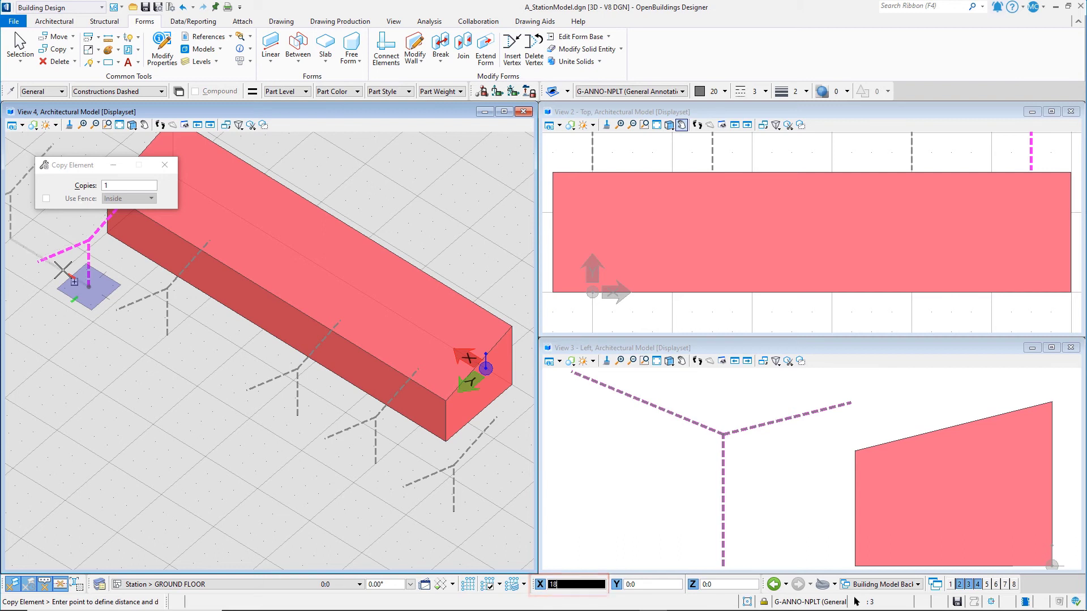
{"action": "left_click", "coordinate": [62, 272]}
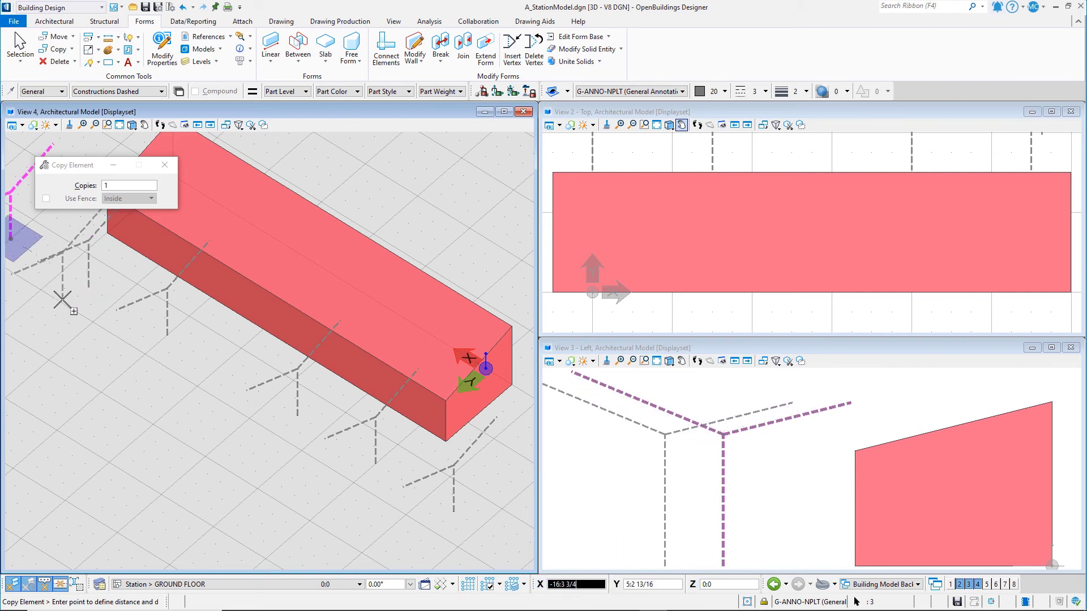
{"action": "key", "text": "Escape"}
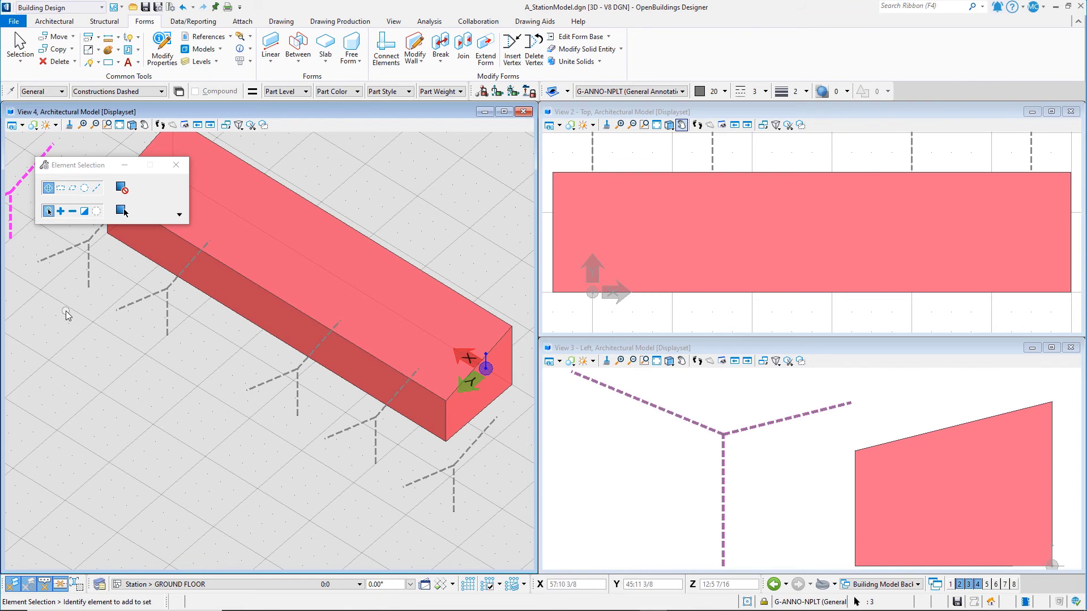
Deselect the dashed lines, orbit the view, and start the Copy Element tool.
{"action": "left_click", "coordinate": [66, 315]}
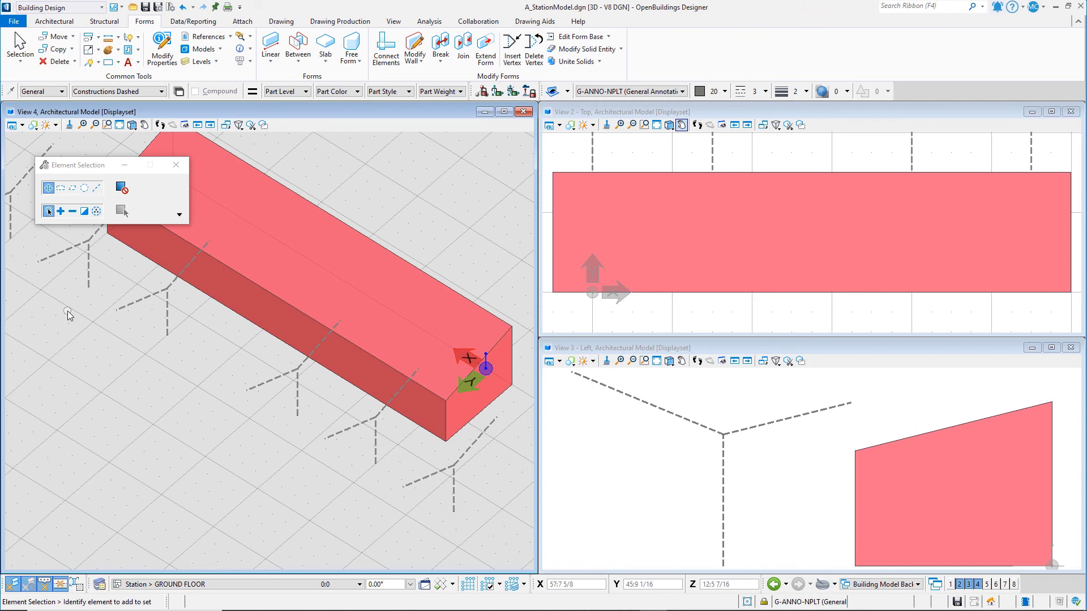
{"action": "middle_click_drag", "start_coordinate": [67, 311], "coordinate": [186, 304], "text": "shift"}
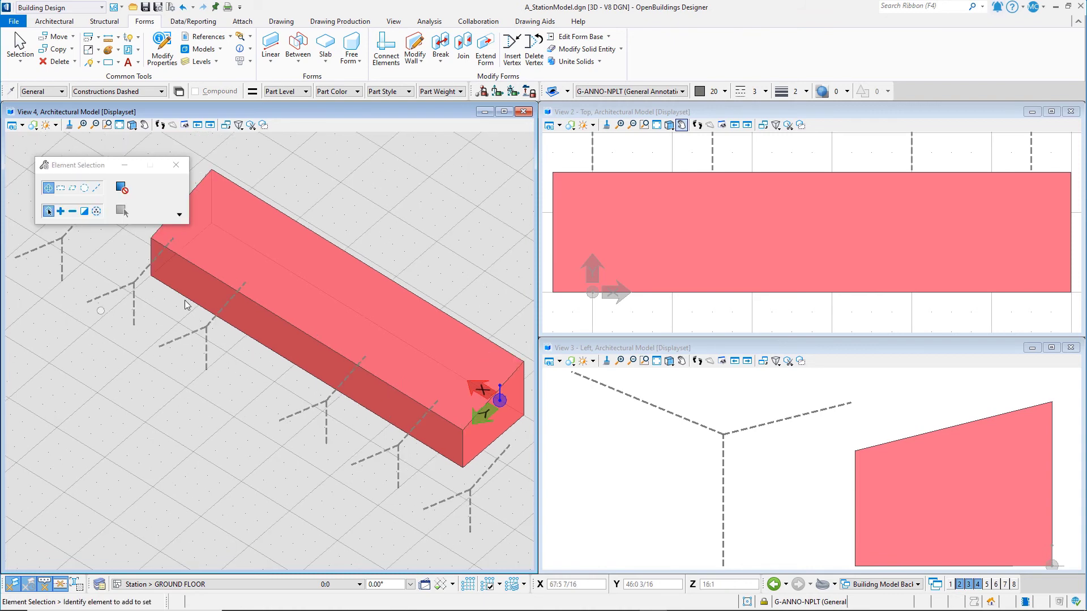
{"action": "scroll", "coordinate": [665, 280], "scroll_direction": "down", "scroll_amount": 2}
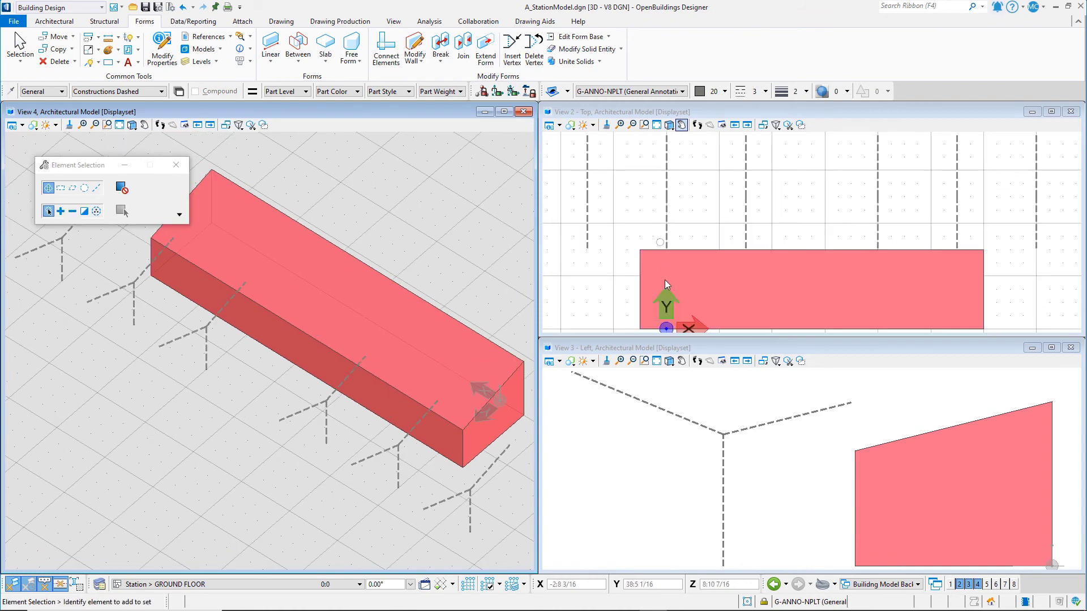
{"action": "mouse_move", "coordinate": [344, 337]}
{"action": "middle_mouse_down", "text": "shift"}
{"action": "mouse_move", "coordinate": [267, 340]}
{"action": "mouse_move", "coordinate": [267, 315]}
{"action": "mouse_move", "coordinate": [299, 307]}
{"action": "middle_mouse_up", "text": "shift"}
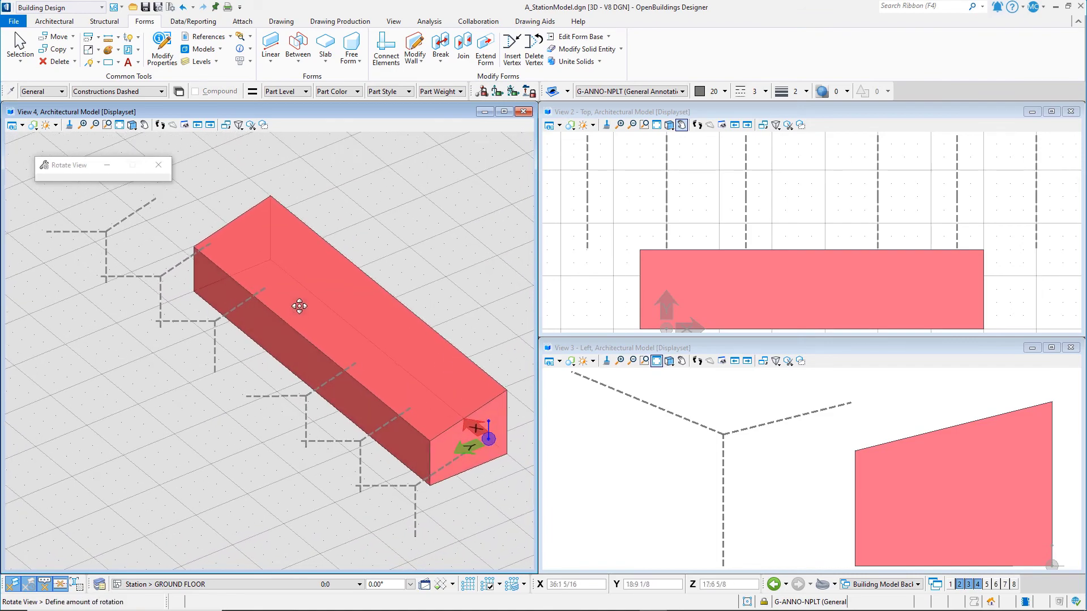
{"action": "left_click", "coordinate": [52, 49]}
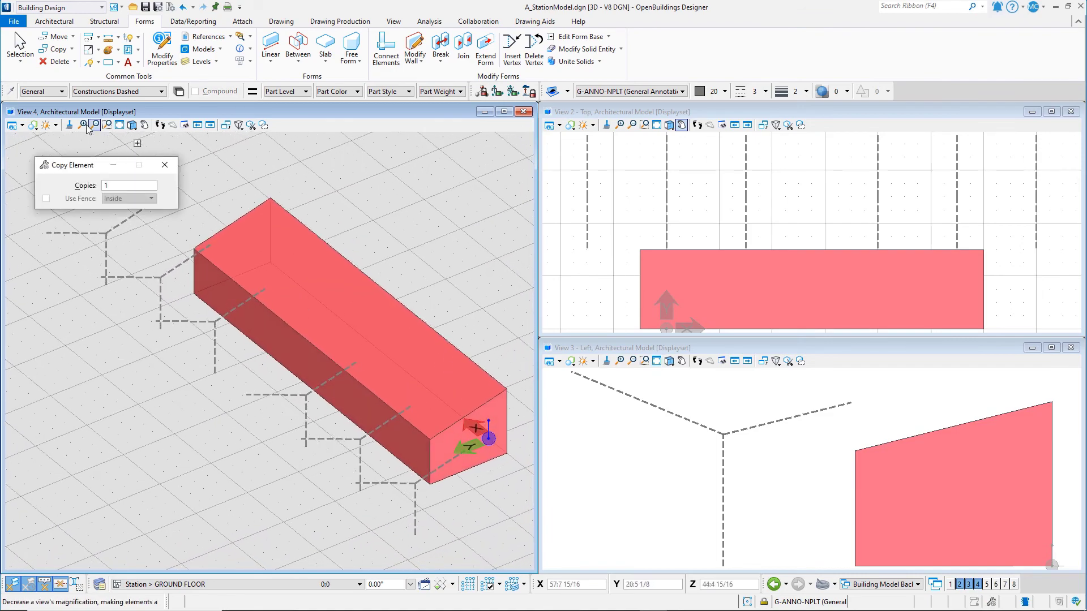
Set the active part to Massing Transparent from the SchematicDesign family.
{"action": "left_click", "coordinate": [61, 91]}
{"action": "scroll", "coordinate": [60, 119], "scroll_direction": "down", "scroll_amount": 5}
{"action": "scroll", "coordinate": [51, 207], "scroll_direction": "down", "scroll_amount": 5}
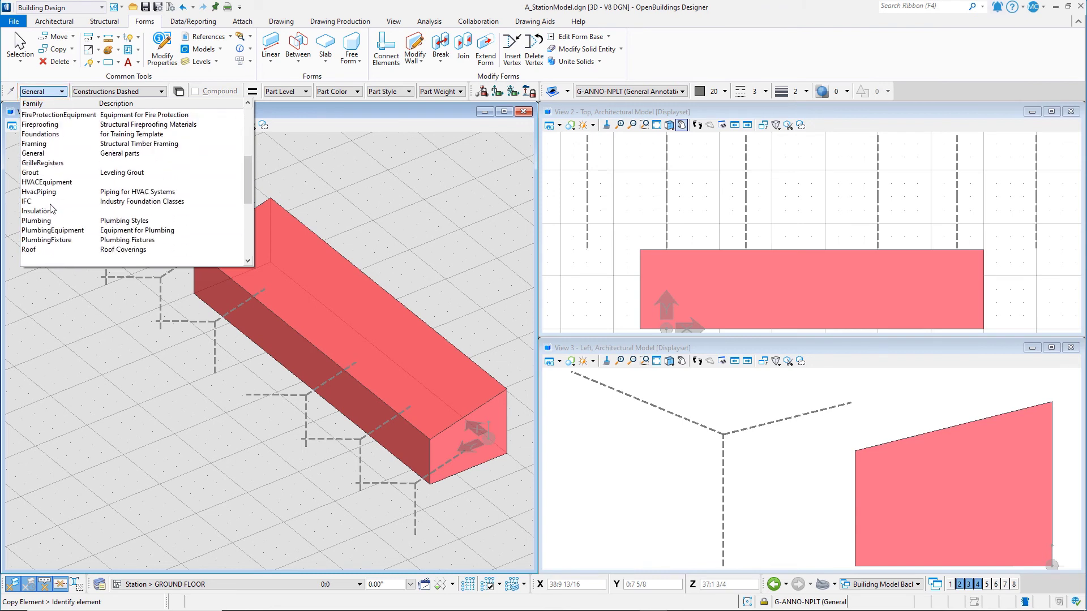
{"action": "scroll", "coordinate": [51, 208], "scroll_direction": "down", "scroll_amount": 4}
{"action": "scroll", "coordinate": [51, 208], "scroll_direction": "down", "scroll_amount": 4}
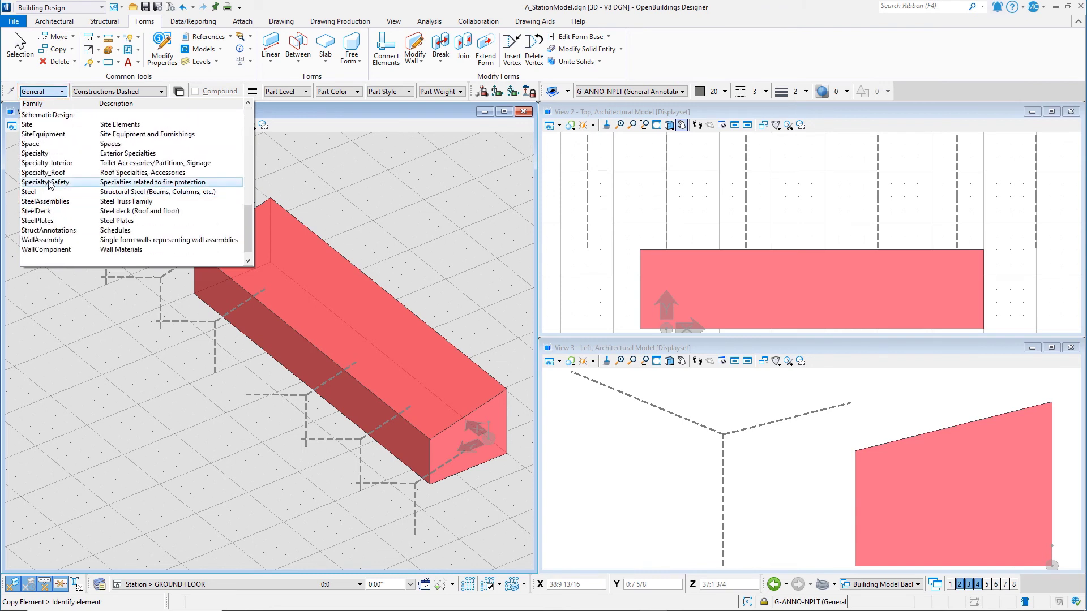
{"action": "left_click", "coordinate": [50, 114]}
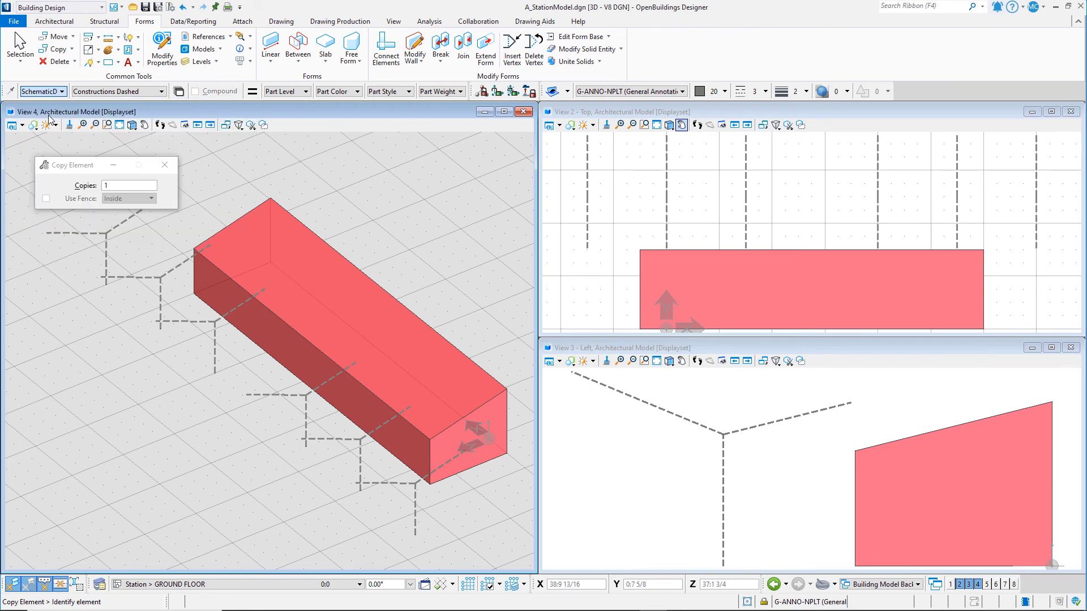
{"action": "left_click", "coordinate": [97, 92]}
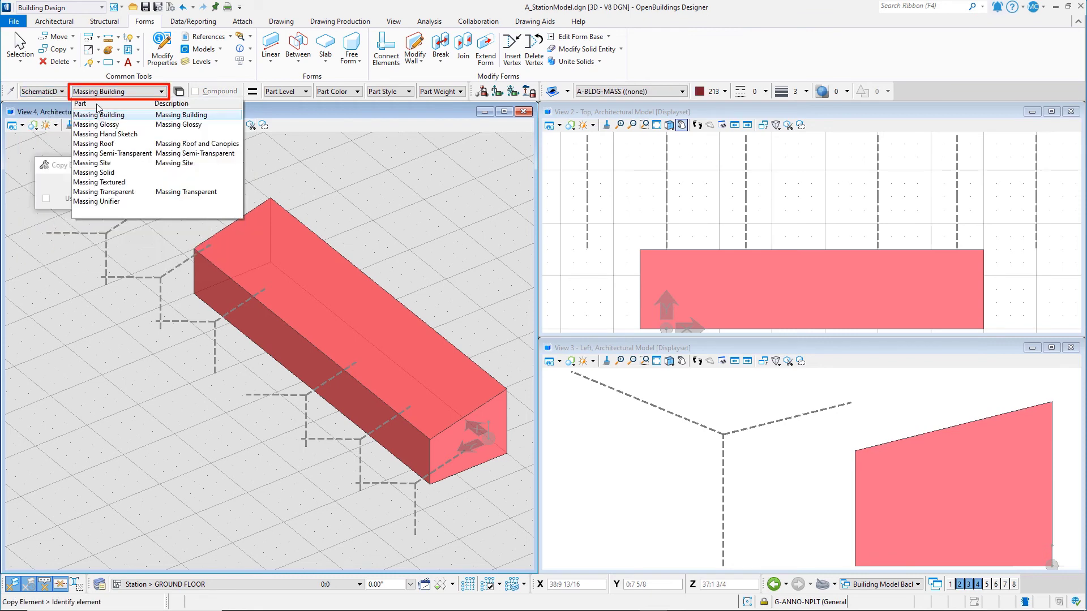
{"action": "left_click", "coordinate": [105, 194]}
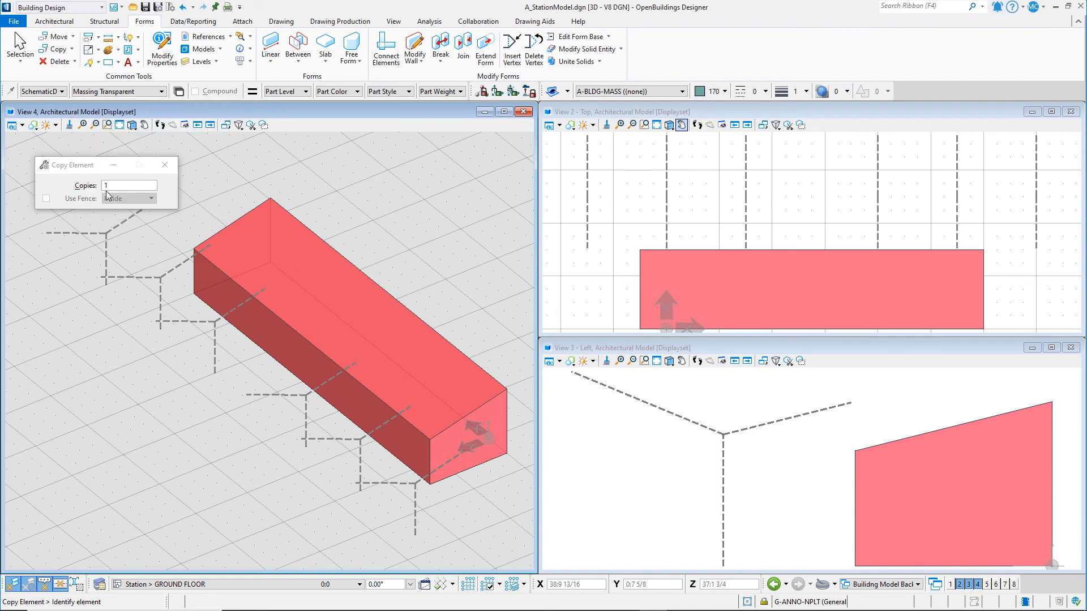
Start Place Block from the Popups palette using the Rotated method.
{"action": "key", "text": "Escape"}
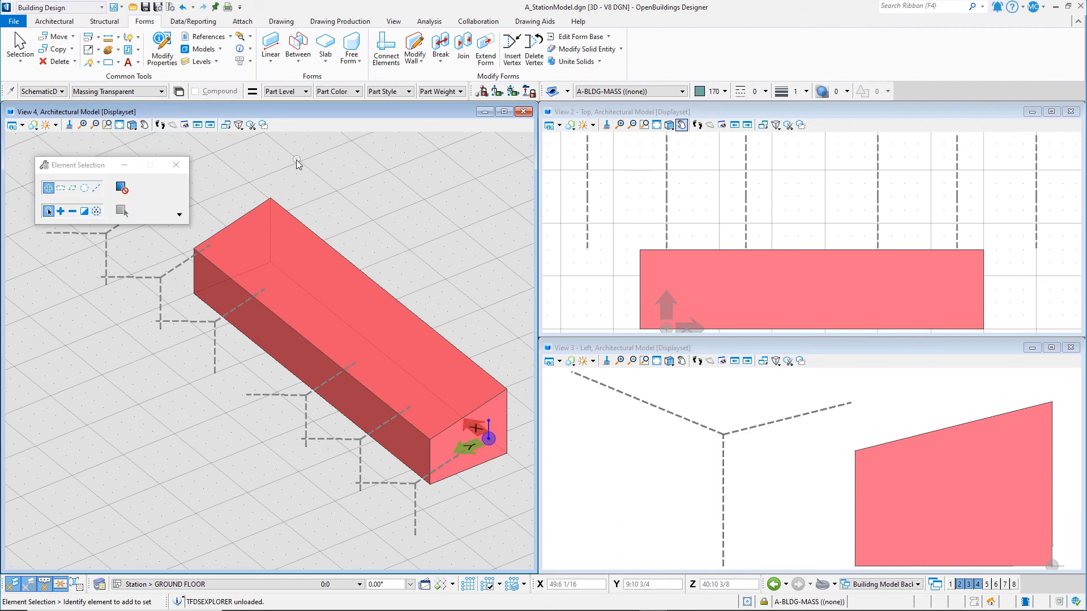
{"action": "key", "text": "space"}
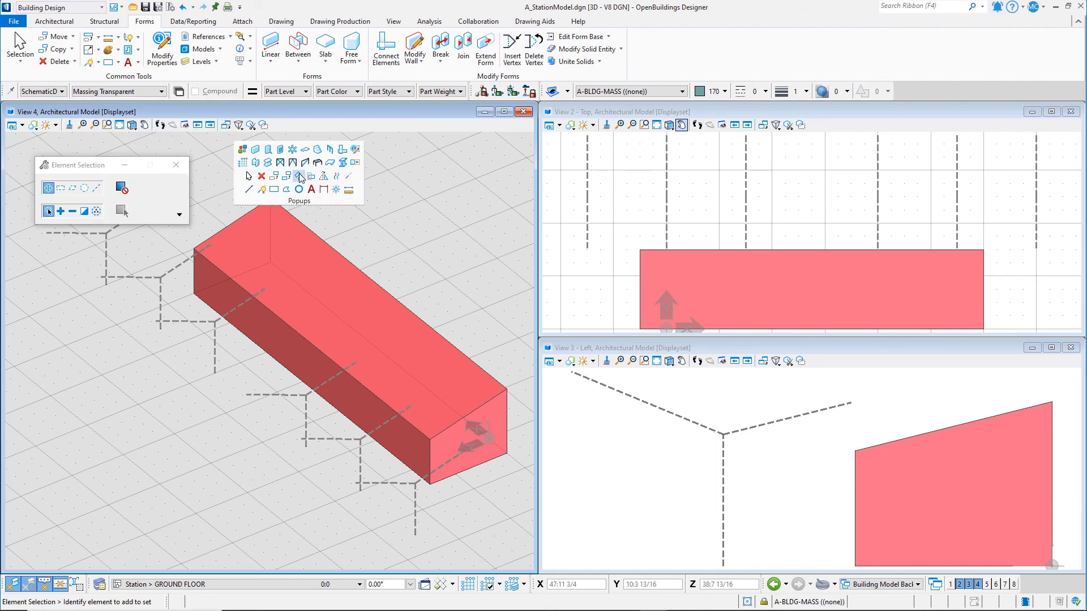
{"action": "left_click", "coordinate": [274, 189]}
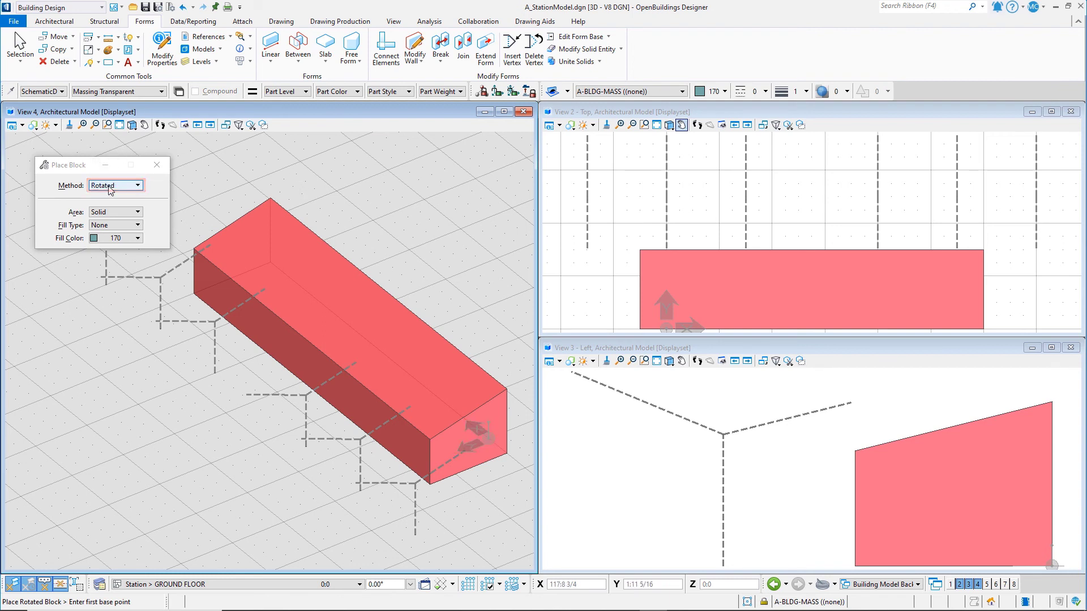
{"action": "left_click", "coordinate": [110, 189]}
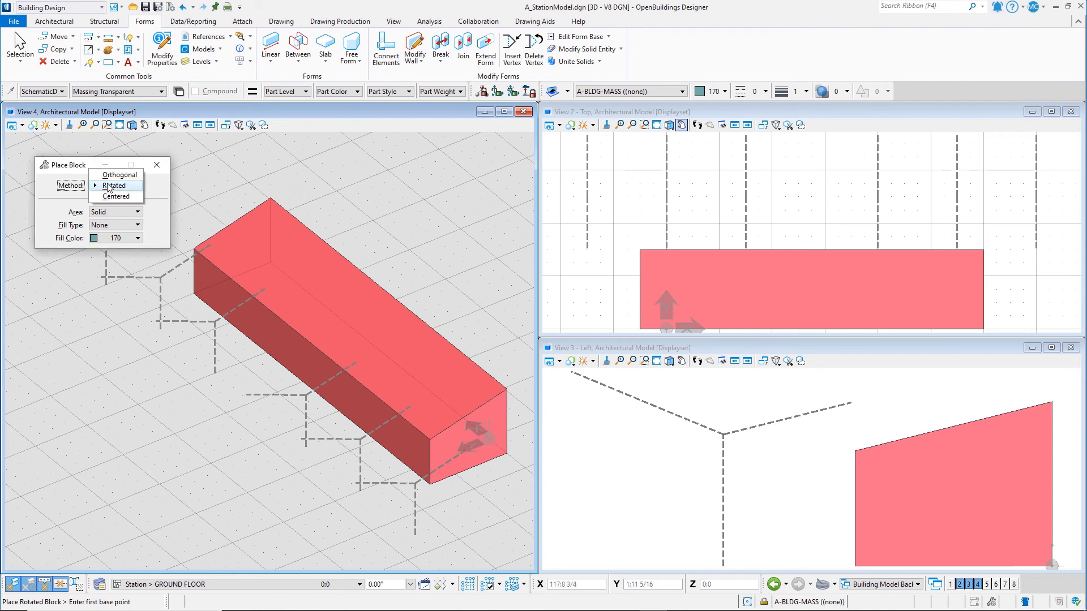
{"action": "left_click", "coordinate": [109, 188]}
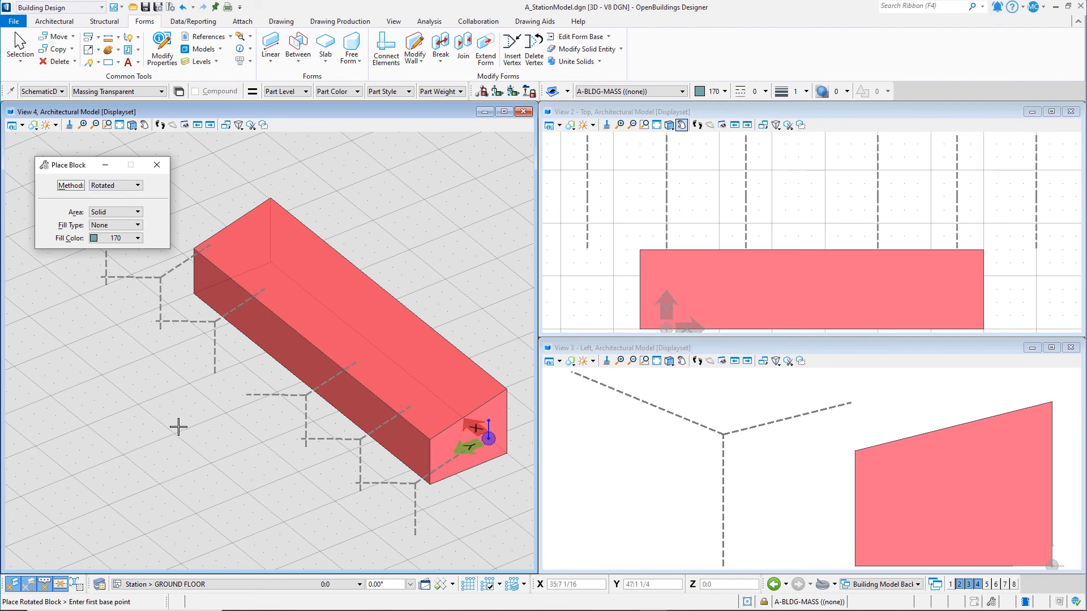
Place the first rotated transparent block at the red building's lower end corner.
{"action": "left_click", "coordinate": [415, 481]}
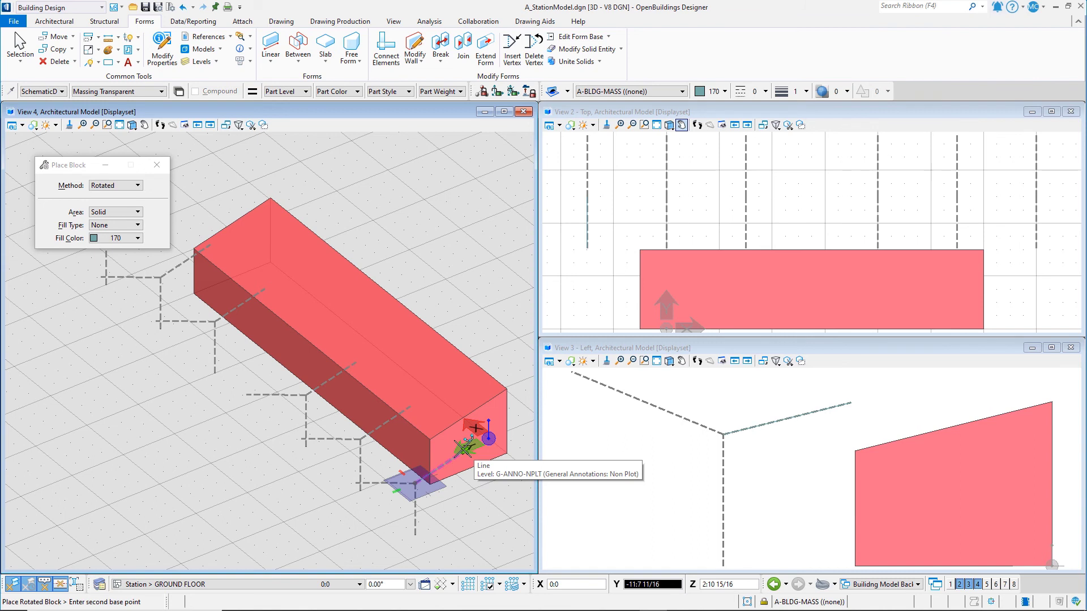
{"action": "left_click", "coordinate": [468, 446]}
{"action": "type", "text": "18:0"}
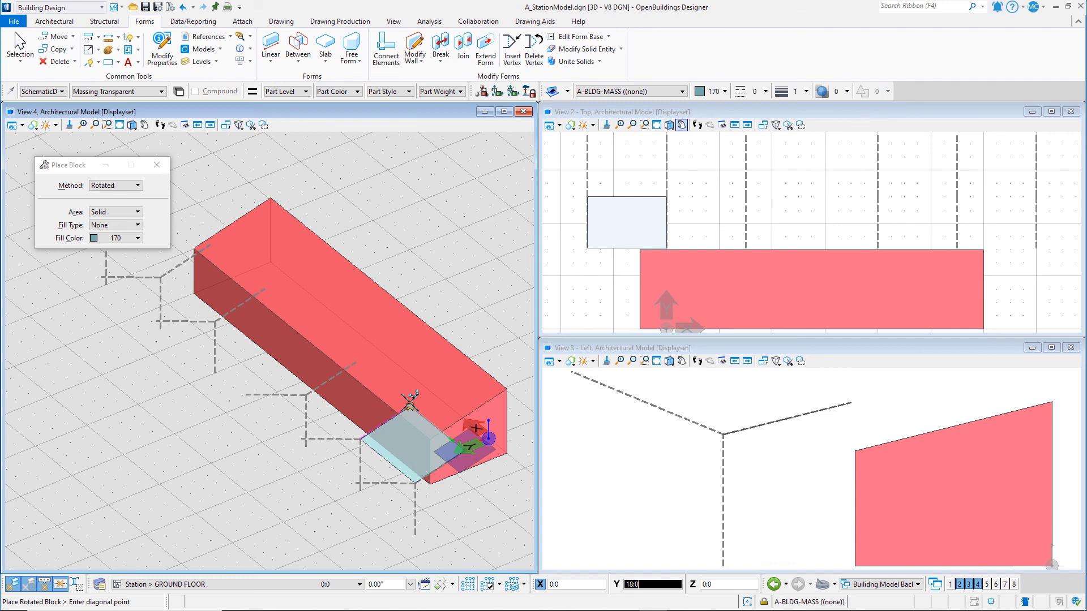
{"action": "left_click", "coordinate": [411, 405]}
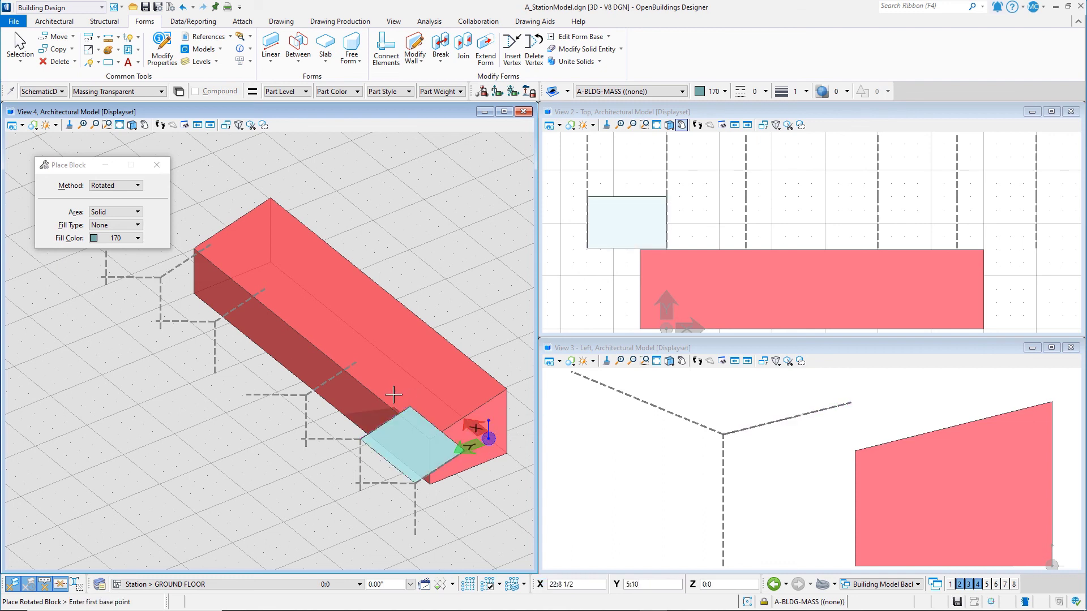
{"action": "left_click", "coordinate": [414, 482]}
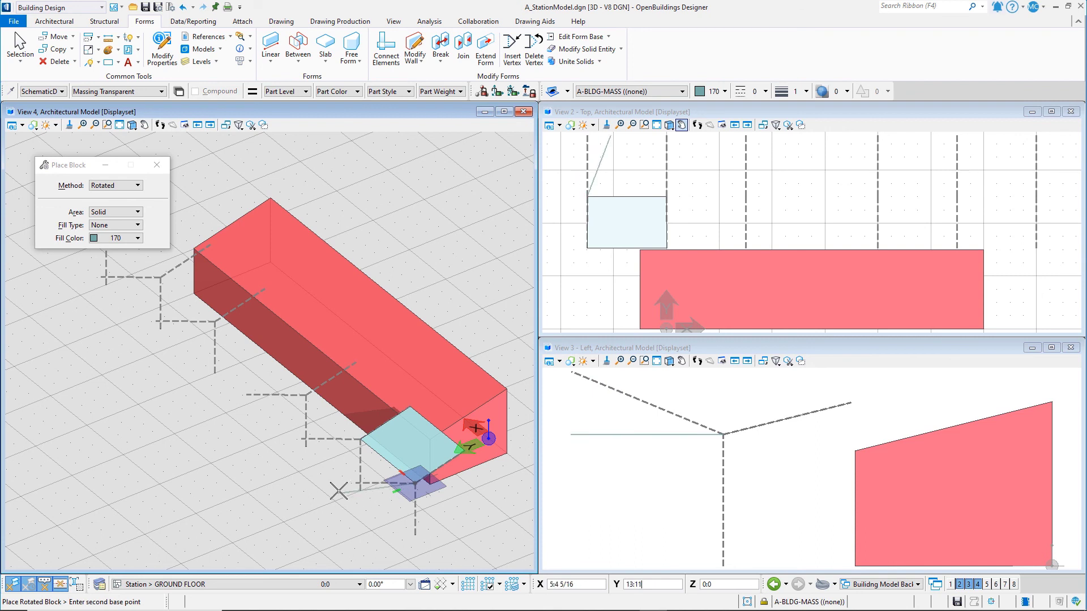
Complete the lower sloped canopy block and add the upper canopy block above it.
{"action": "left_click", "coordinate": [362, 484]}
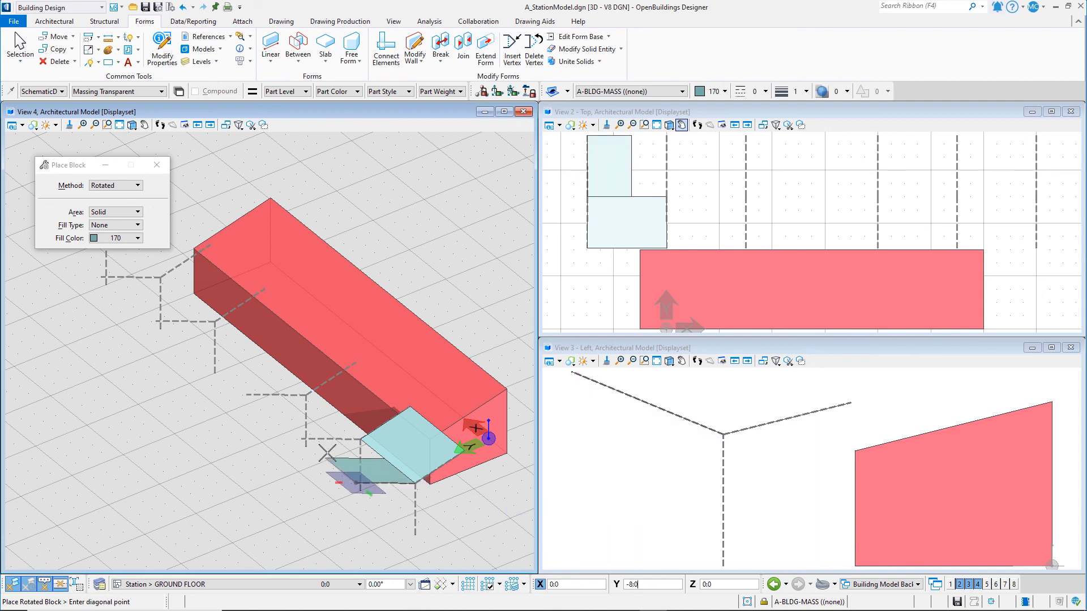
{"action": "left_click", "coordinate": [300, 438]}
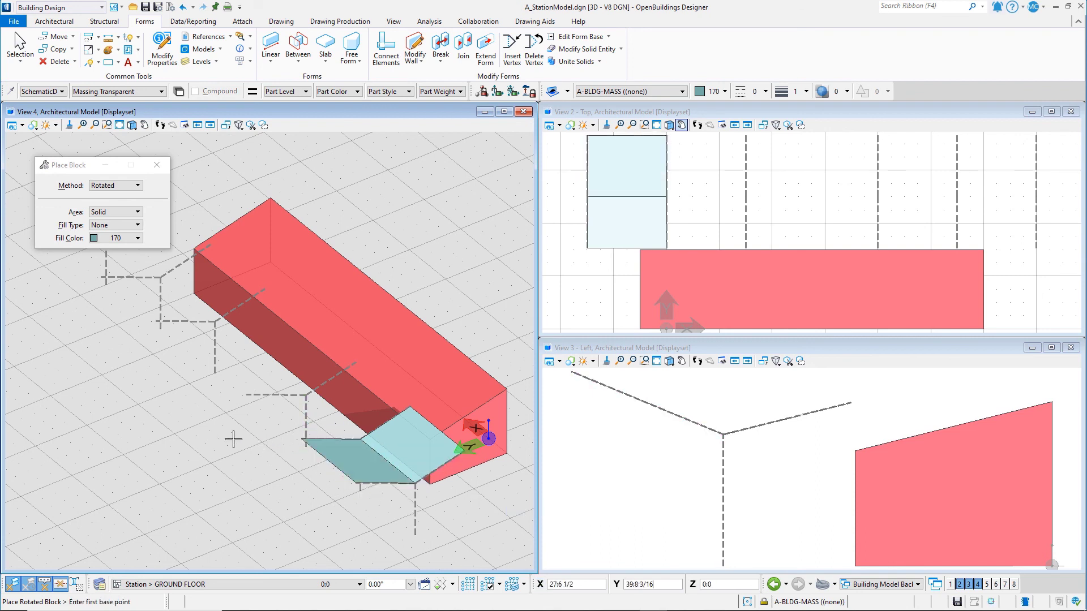
{"action": "left_click", "coordinate": [361, 438]}
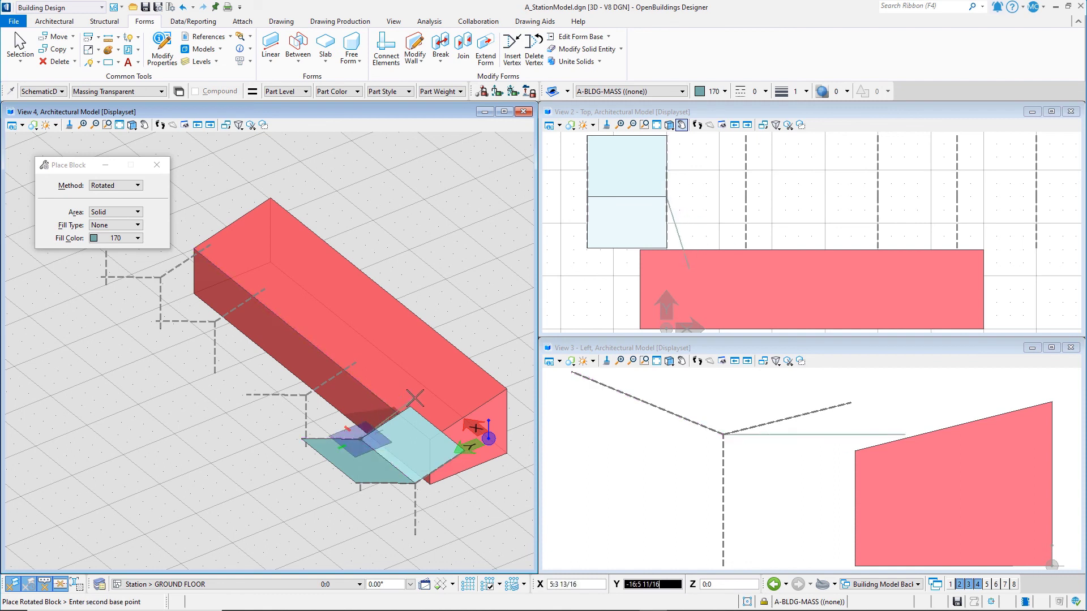
{"action": "left_click", "coordinate": [411, 407]}
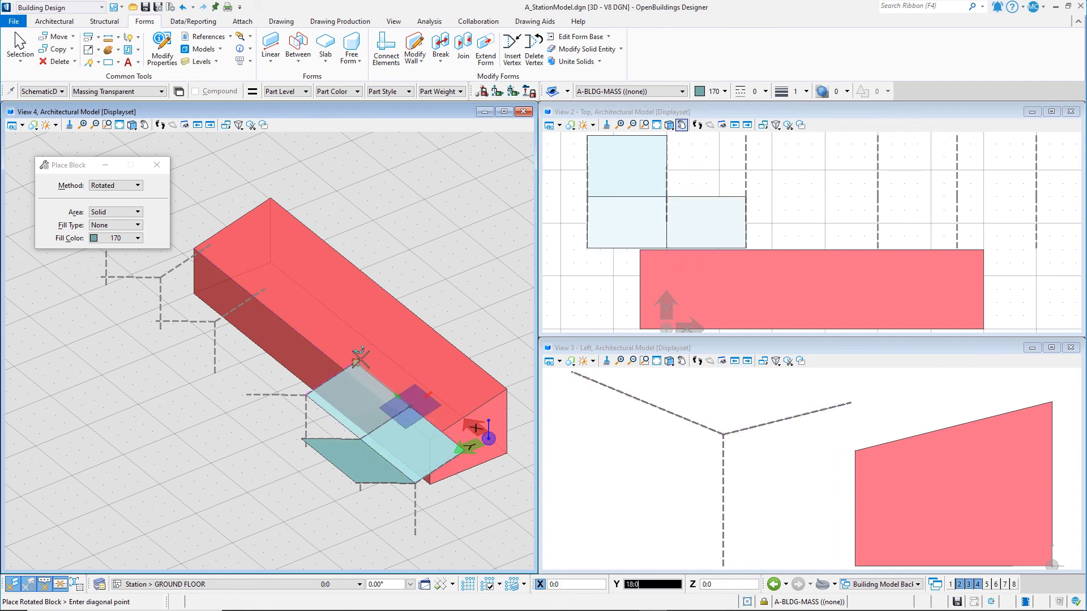
{"action": "left_click", "coordinate": [361, 360]}
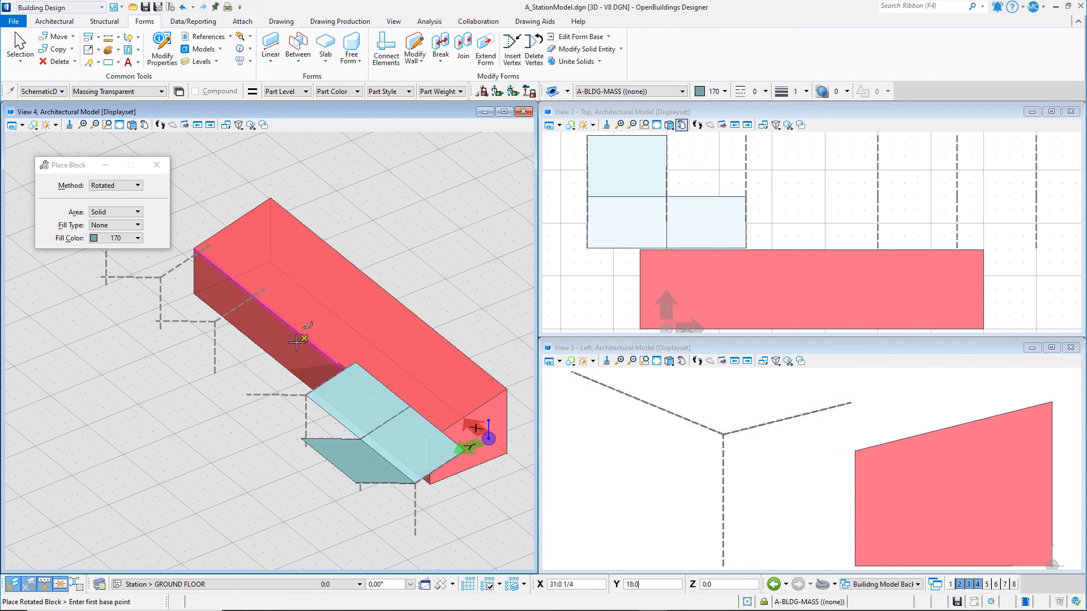
Place a long canopy block along the building's length and save settings.
{"action": "left_click", "coordinate": [305, 394]}
{"action": "left_click", "coordinate": [359, 360]}
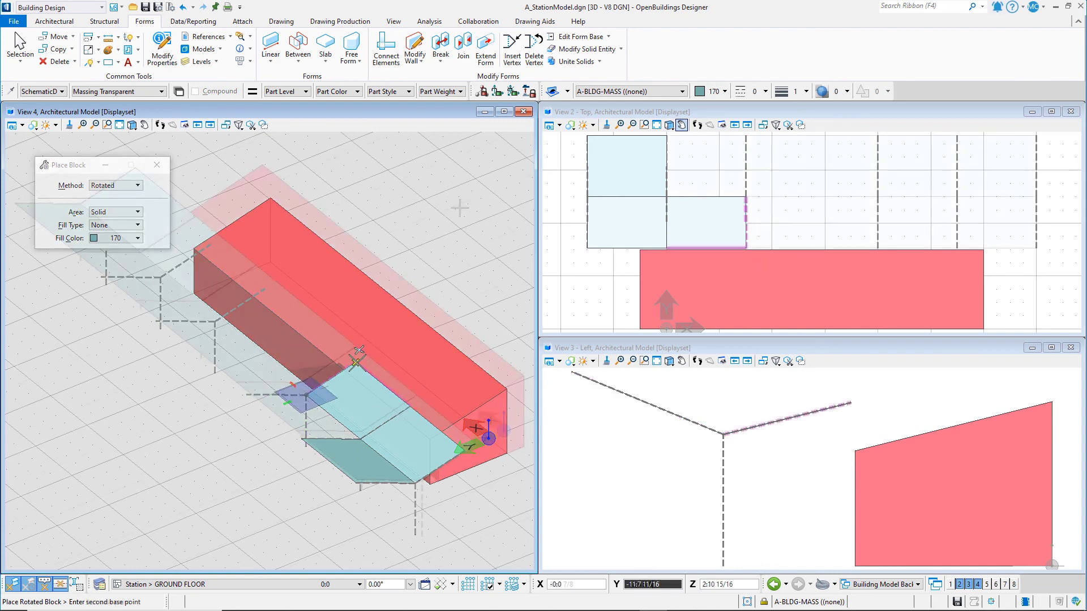
{"action": "left_click", "coordinate": [458, 207]}
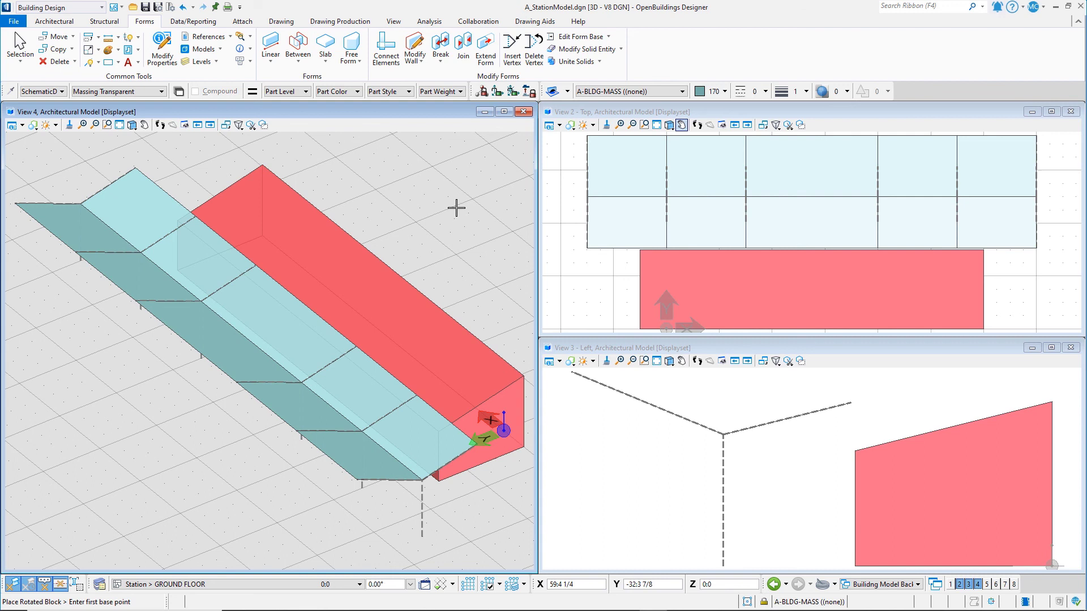
{"action": "key", "text": "ctrl+f"}
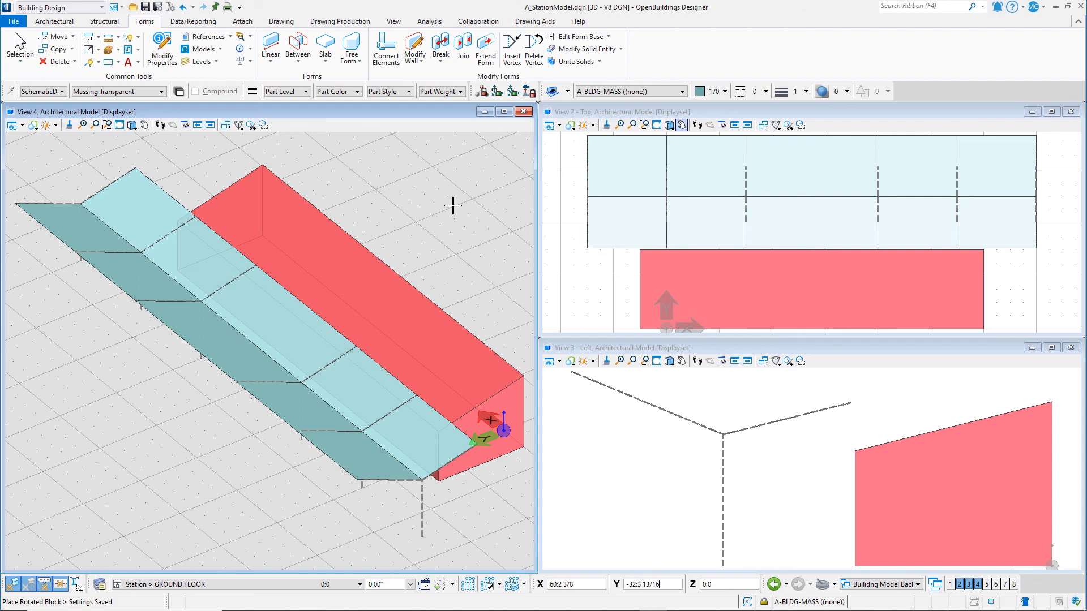